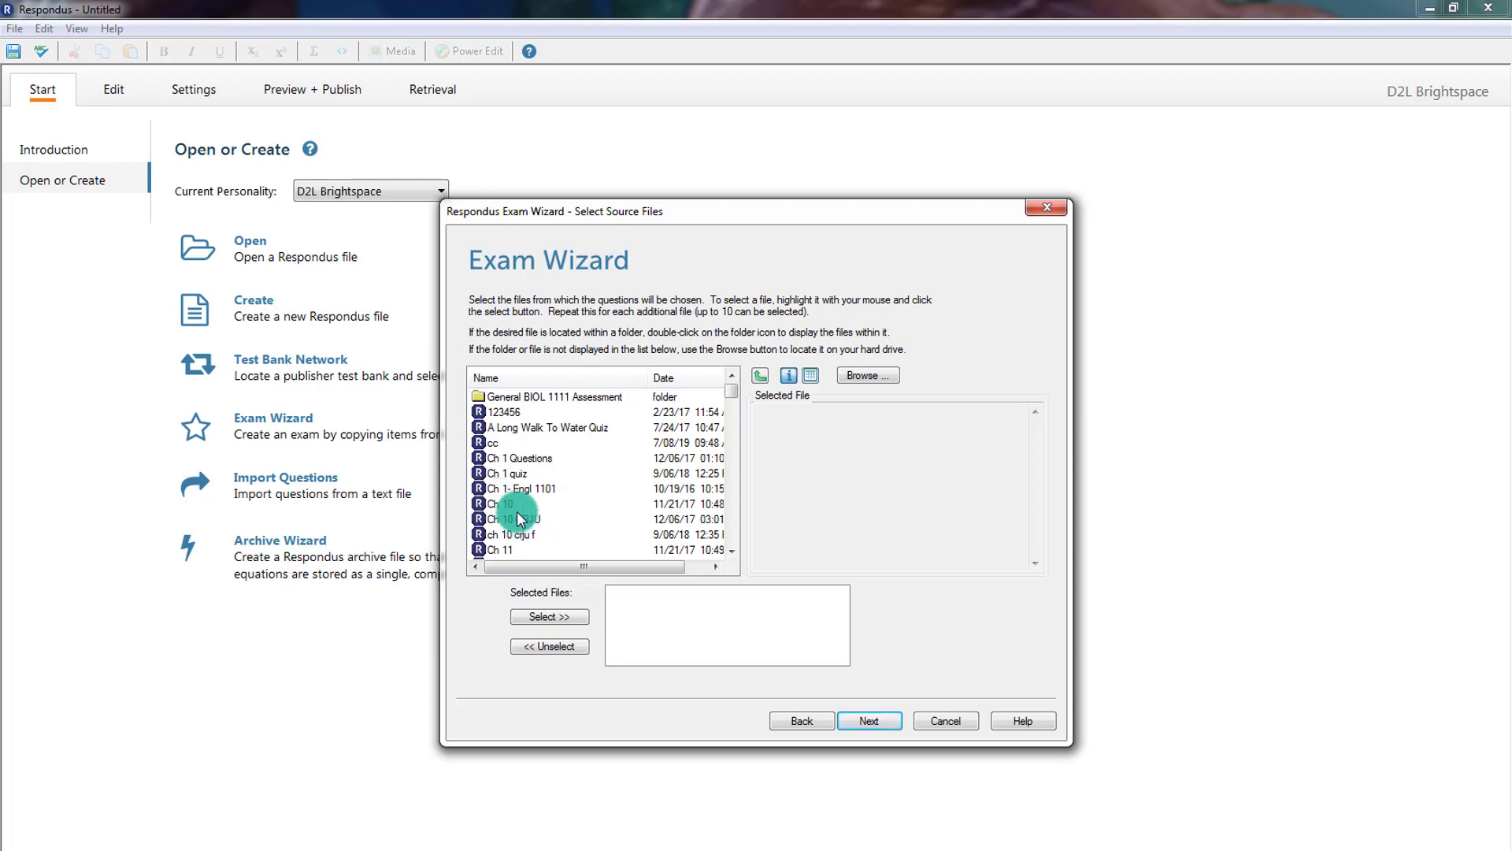
Step: Add Ch 1- Engl 1101, ch 10 crju f and A Long Walk To Water Quiz as source files and proceed to question selection
{"action": "left_click", "coordinate": [518, 490]}
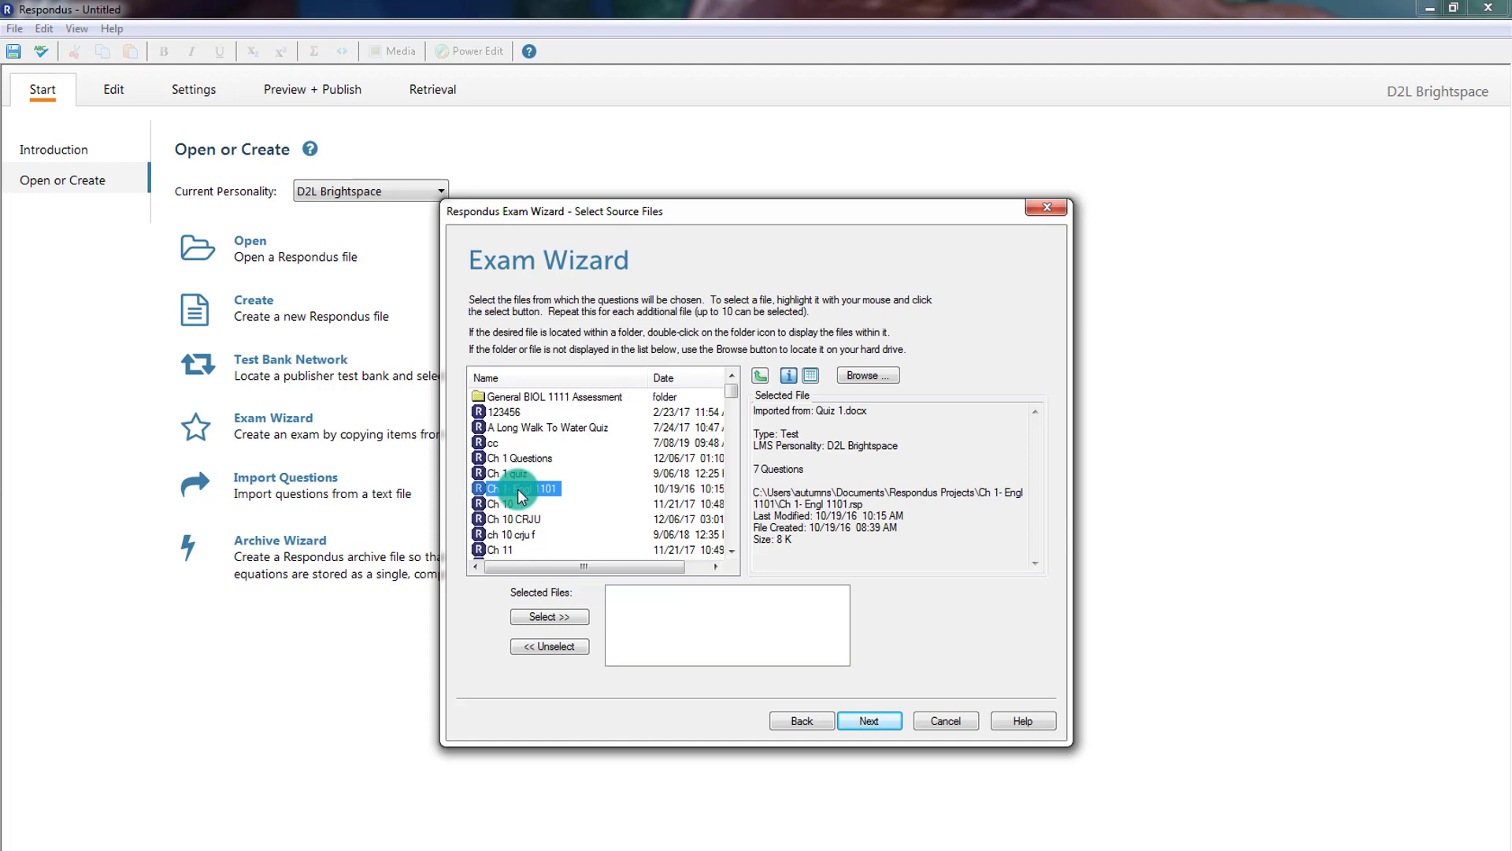
{"action": "double_click", "coordinate": [767, 468]}
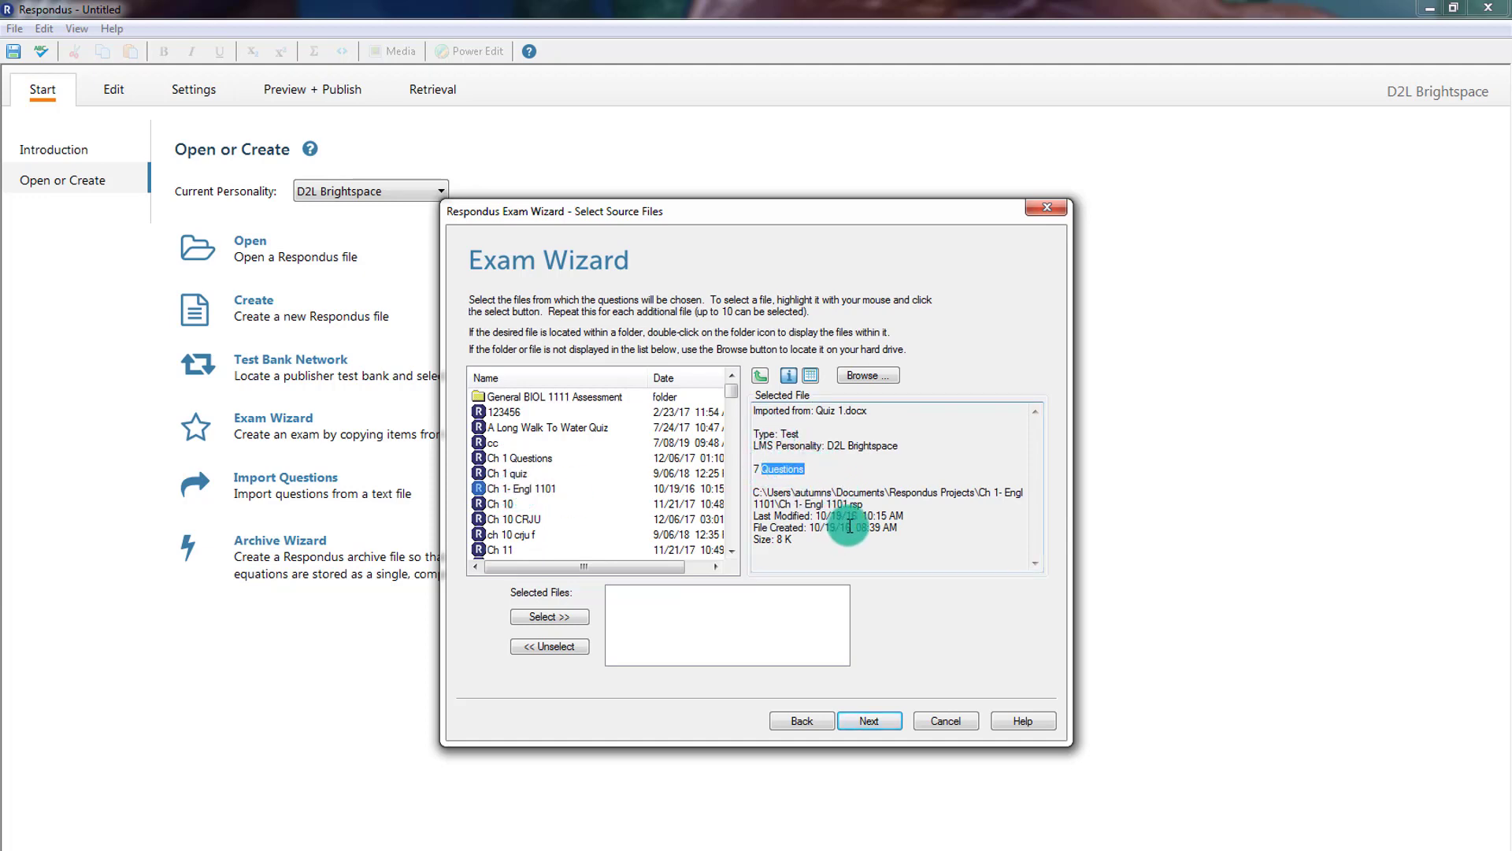
{"action": "left_click", "coordinate": [581, 622]}
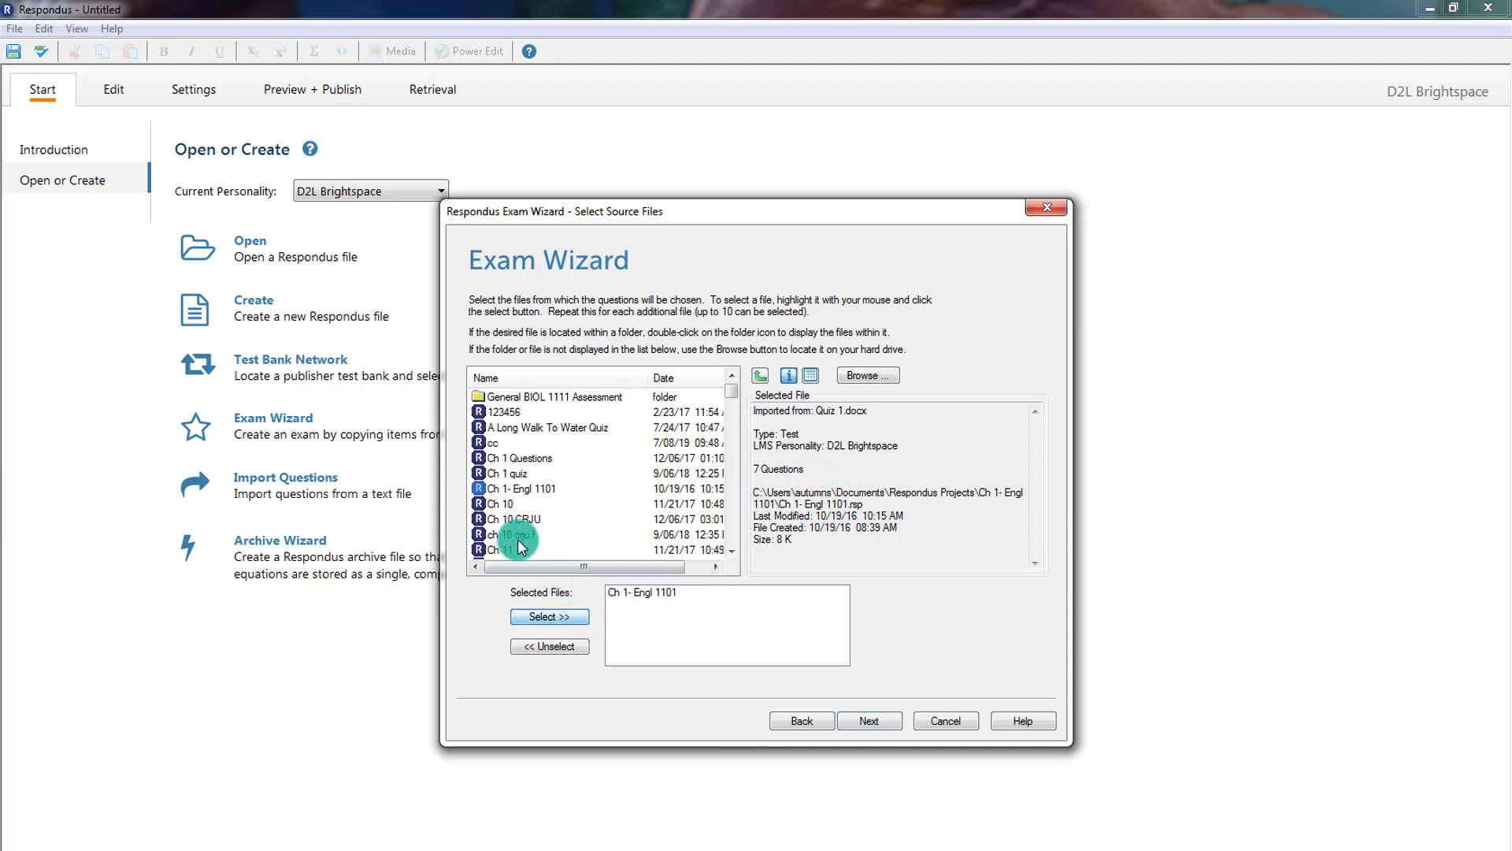
{"action": "left_click", "coordinate": [512, 535]}
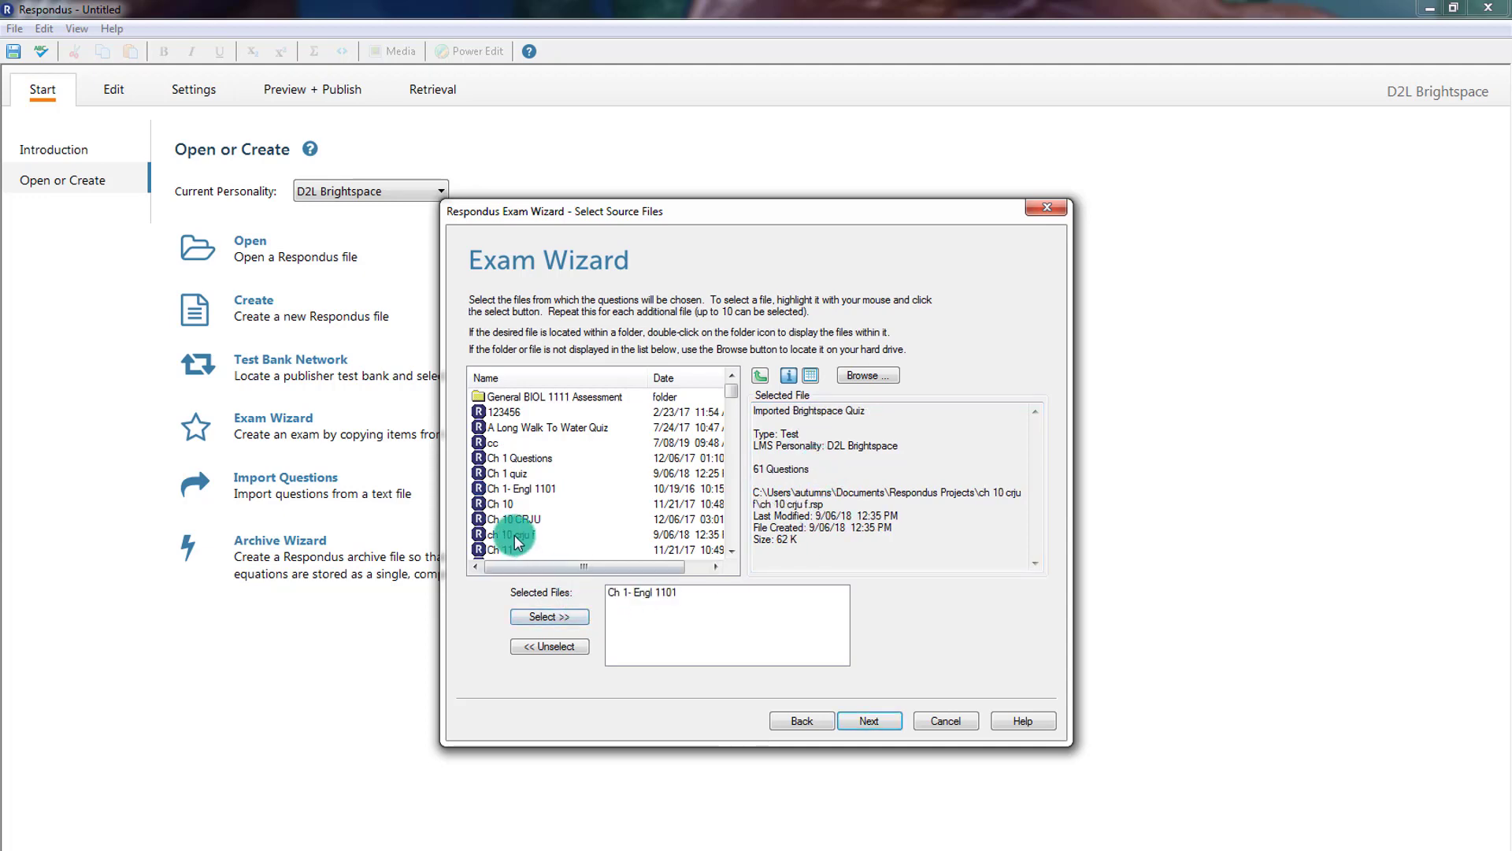
{"action": "left_click", "coordinate": [549, 616]}
{"action": "left_click", "coordinate": [547, 429]}
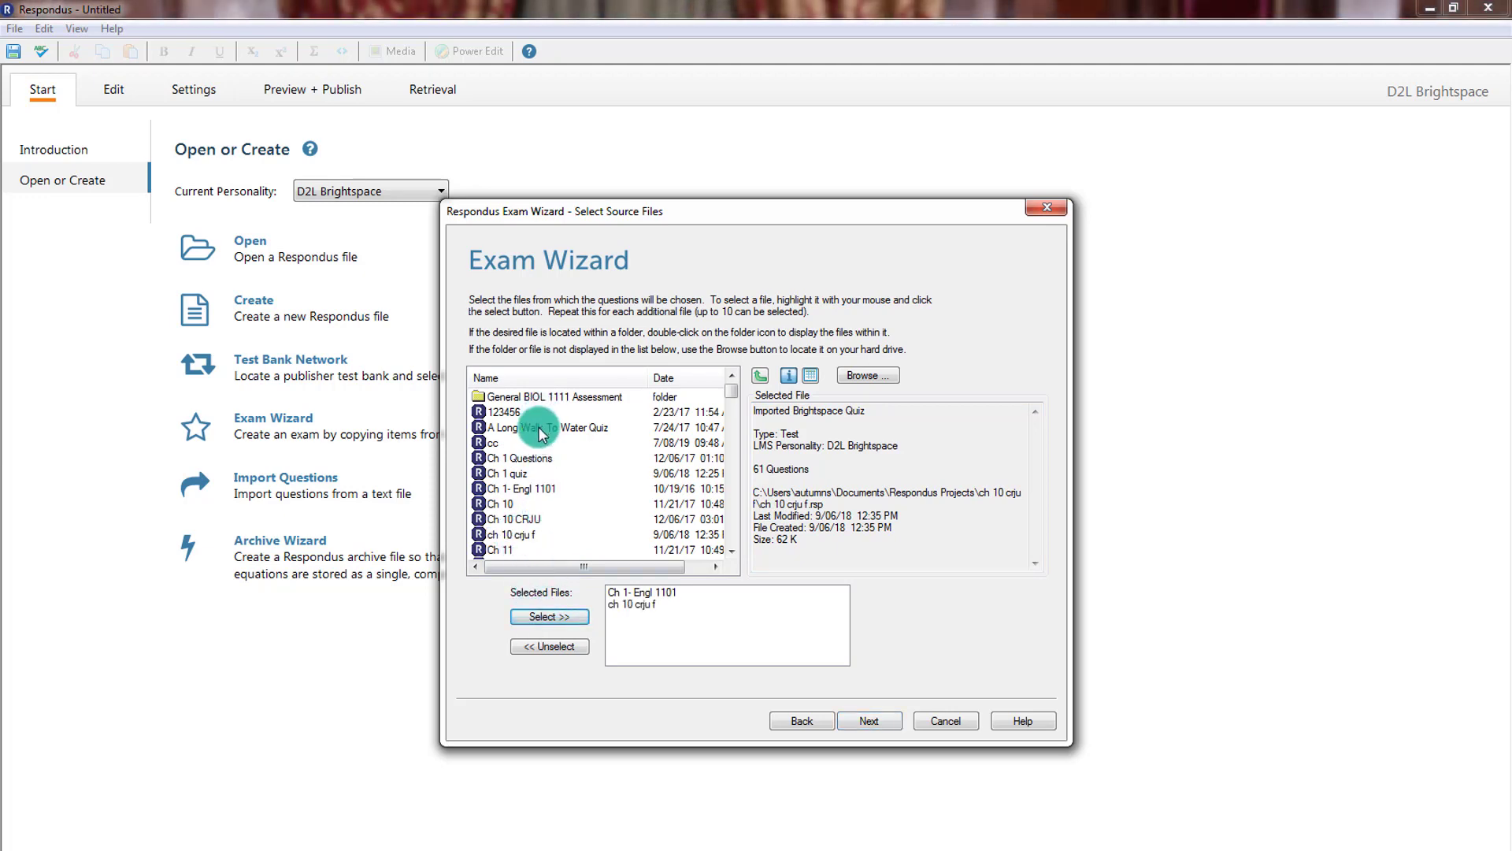
{"action": "left_click", "coordinate": [549, 616]}
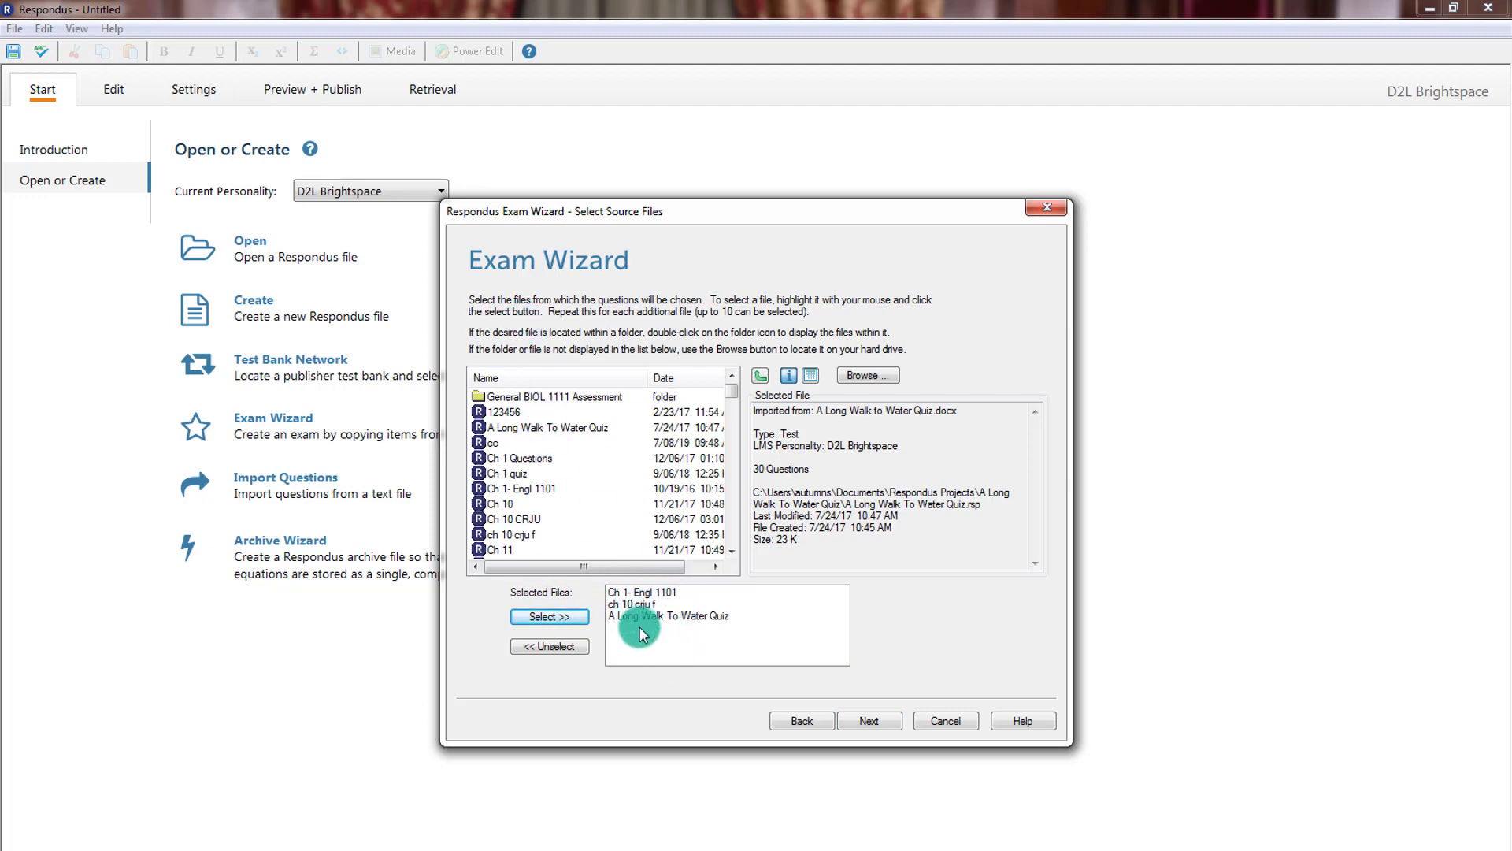
{"action": "left_click", "coordinate": [870, 721]}
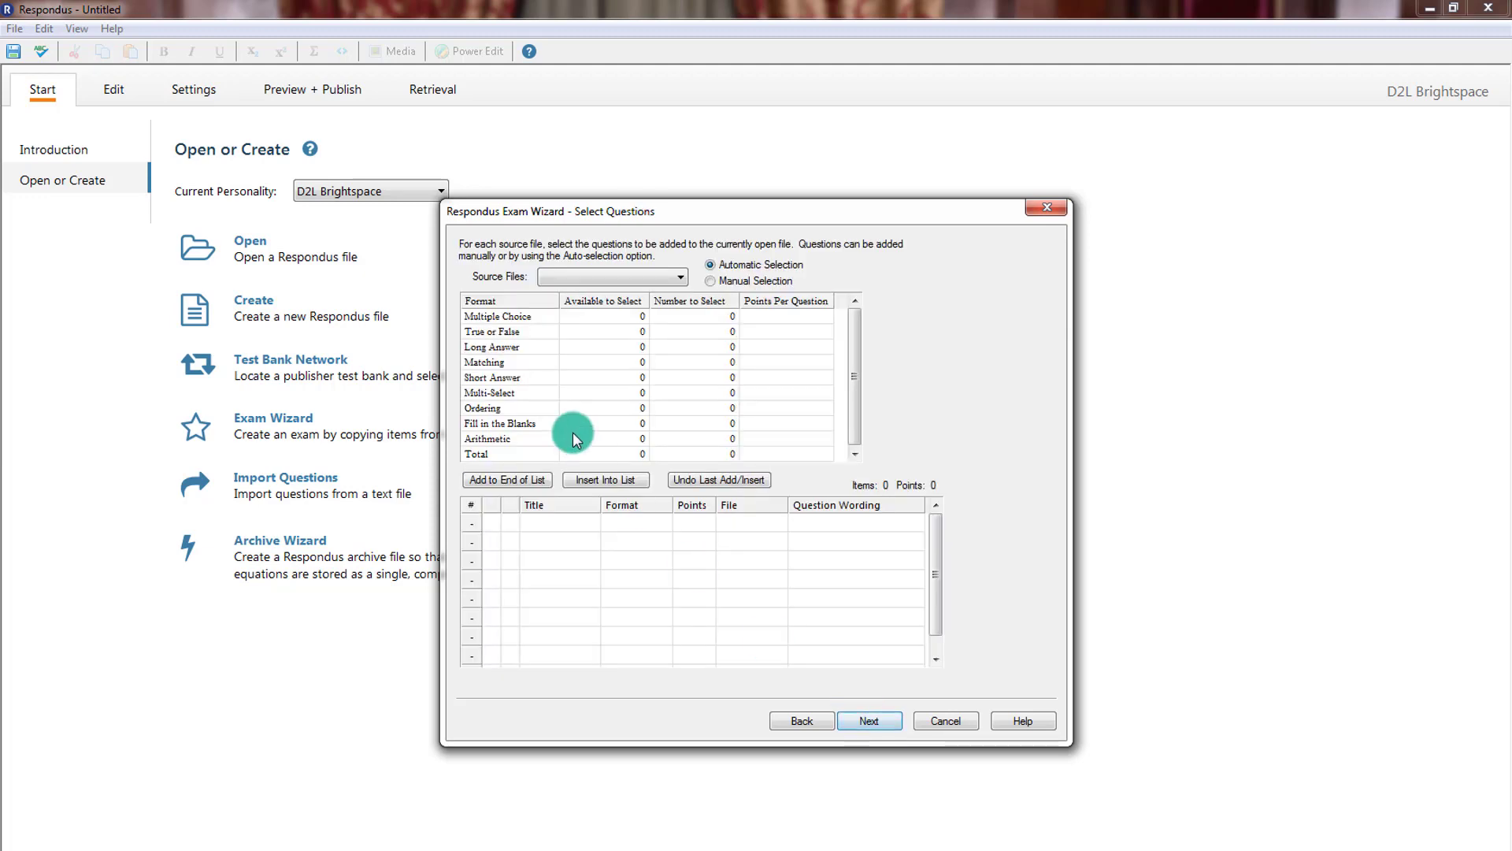
Step: Automatically select 2 multiple choice questions at 5 points each from Ch 1- Engl 1101 and append them to the exam list
{"action": "left_click", "coordinate": [560, 276]}
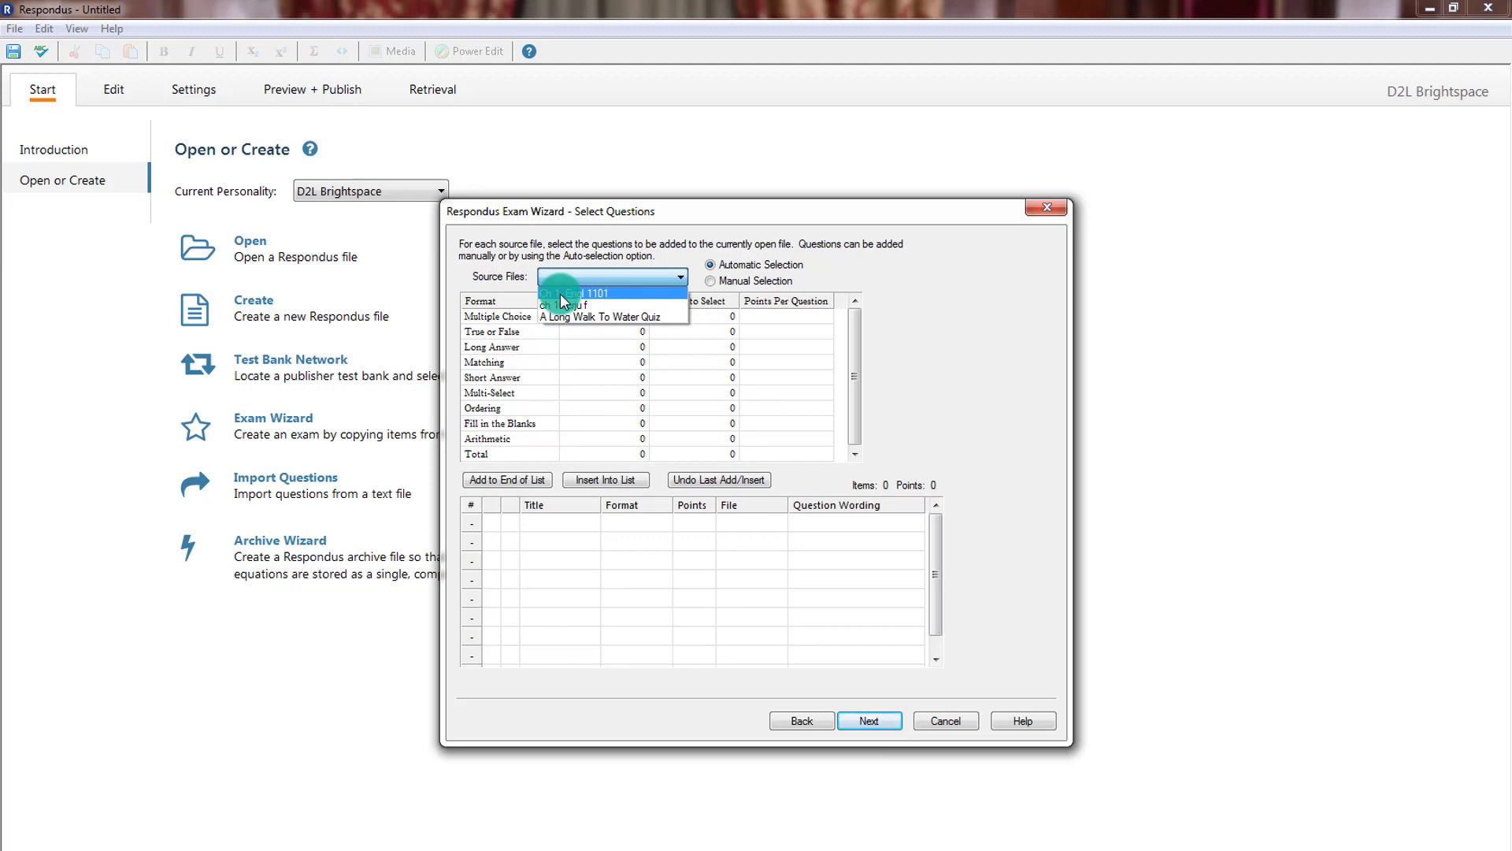
{"action": "left_click", "coordinate": [563, 294]}
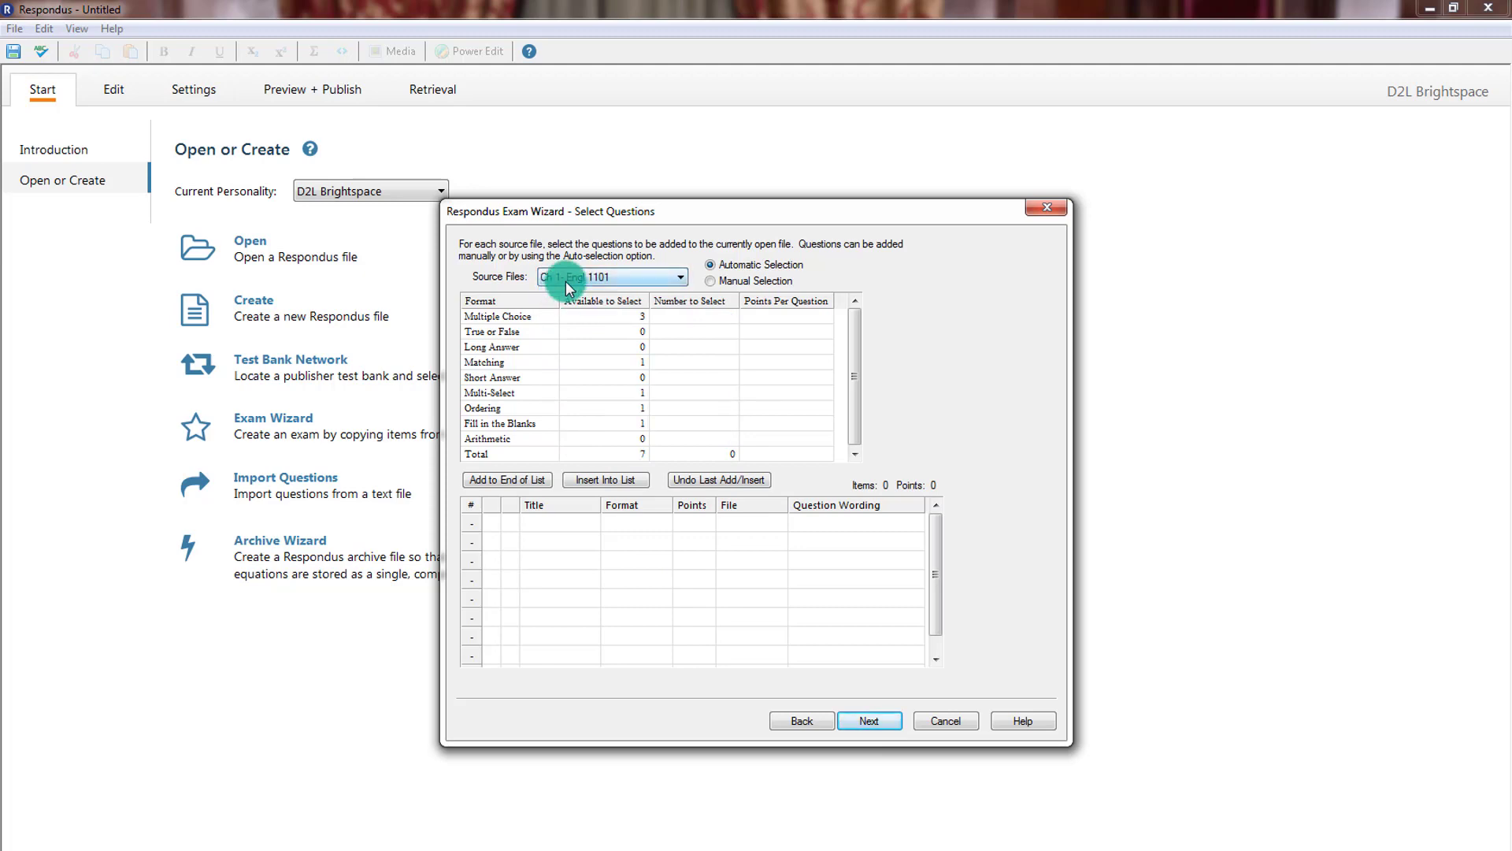
{"action": "left_click", "coordinate": [747, 268]}
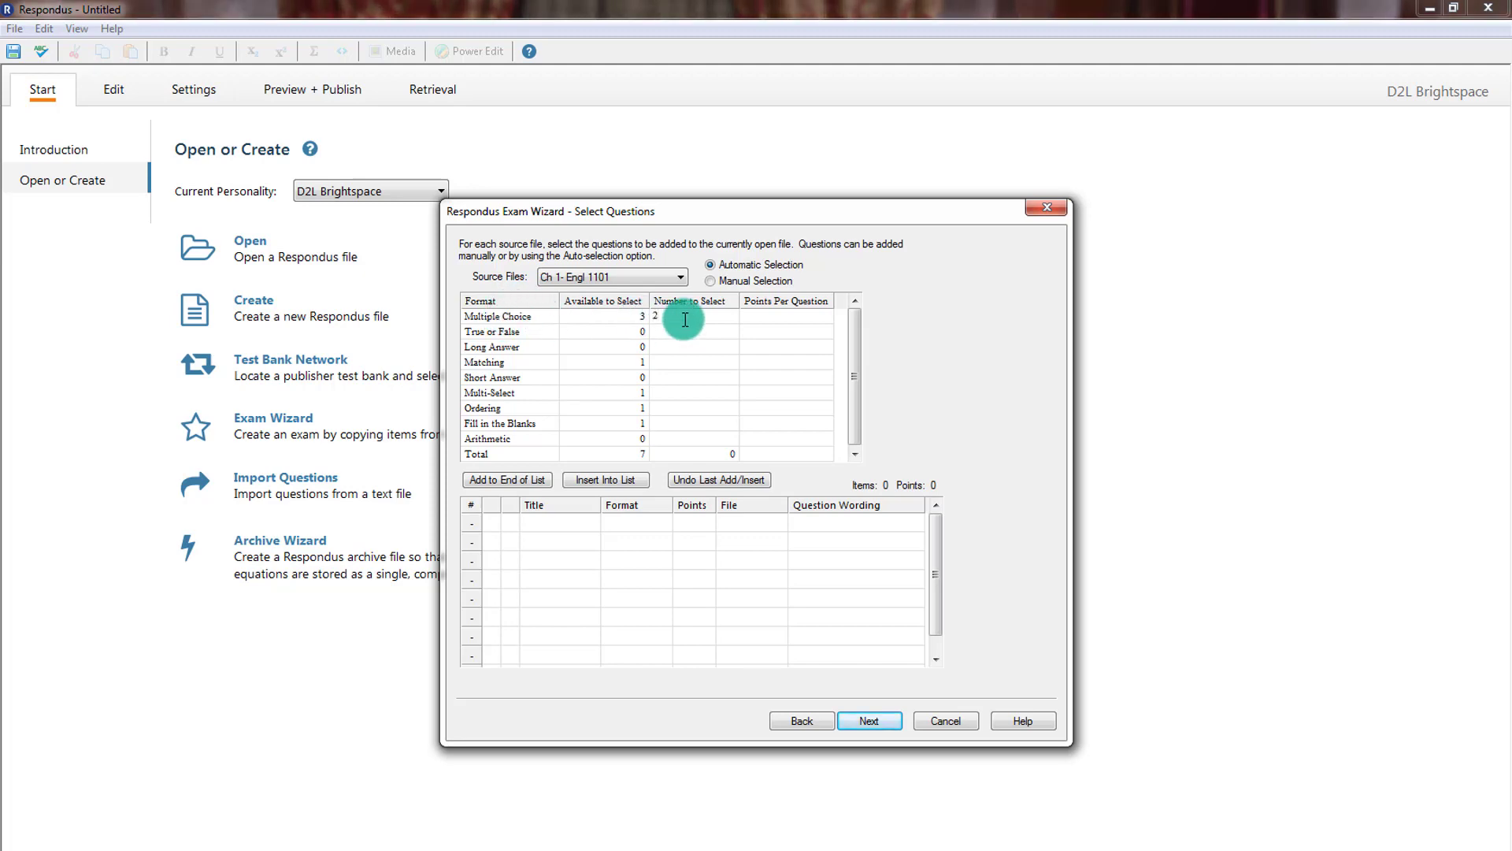
{"action": "key", "text": "Tab"}
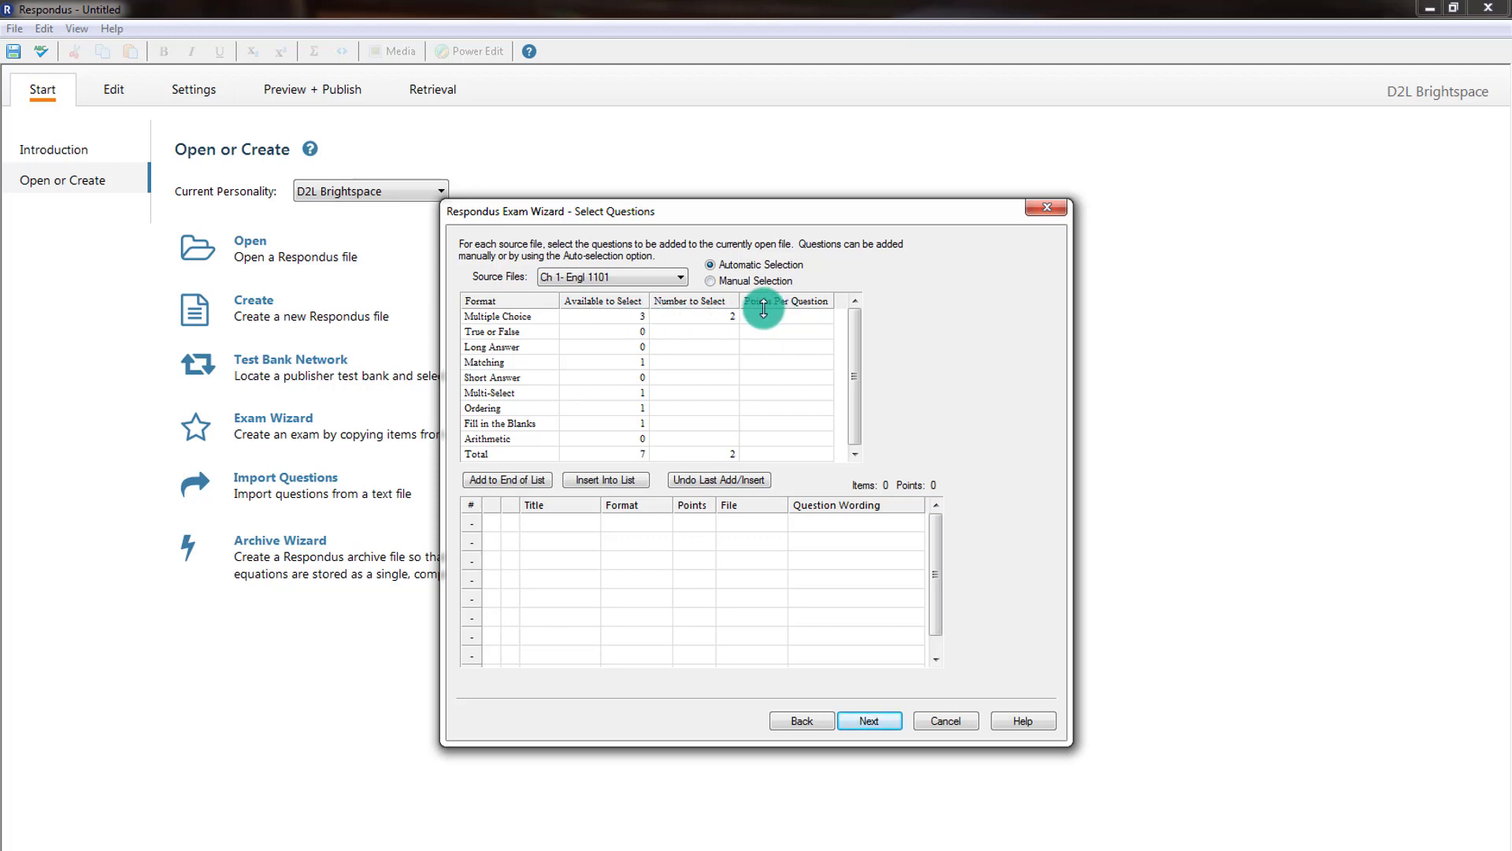
{"action": "type", "text": "5"}
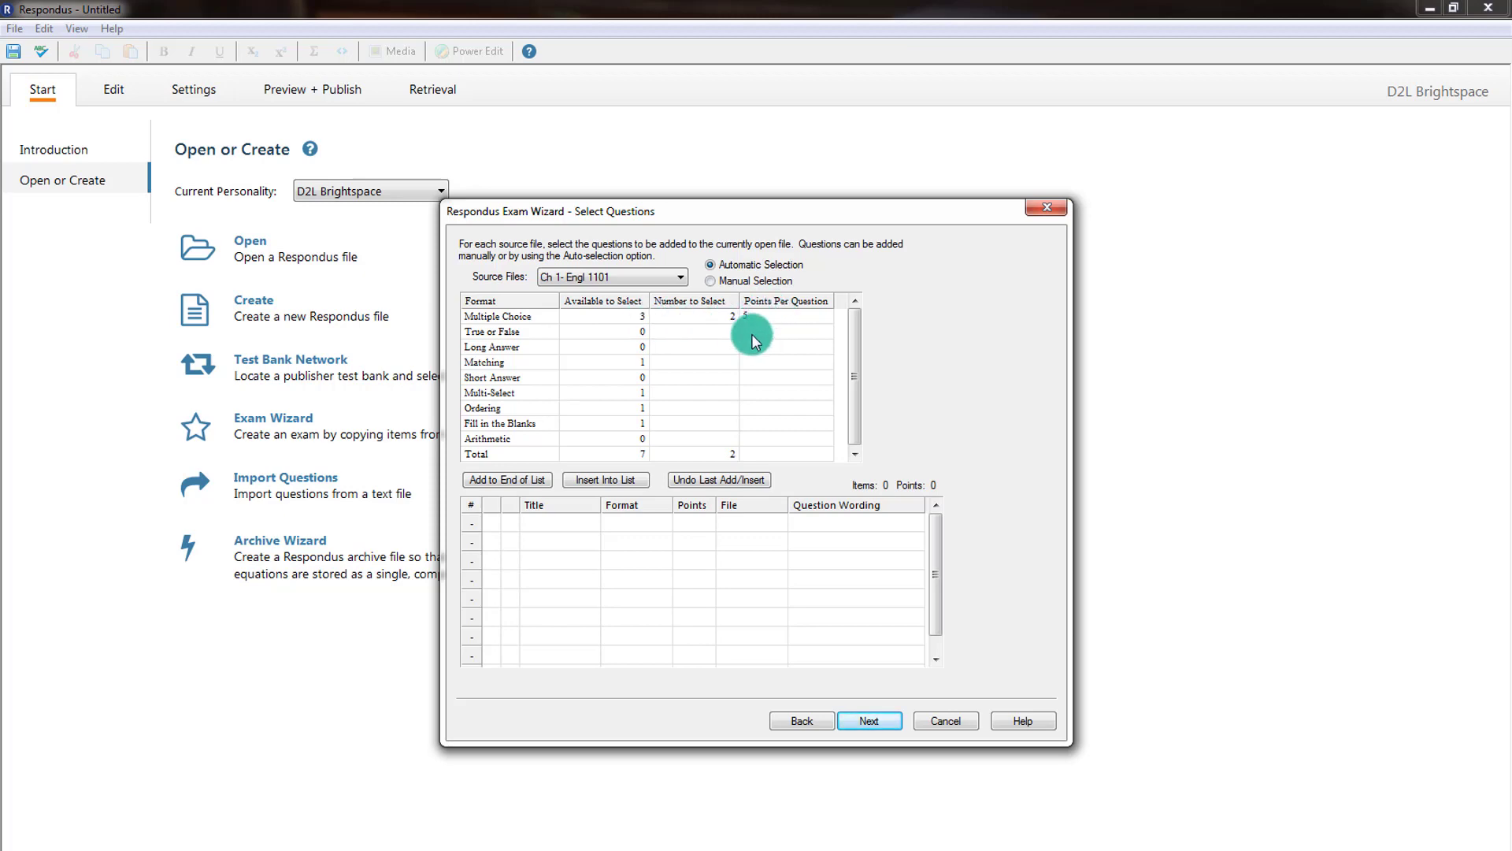
{"action": "key", "text": "Tab"}
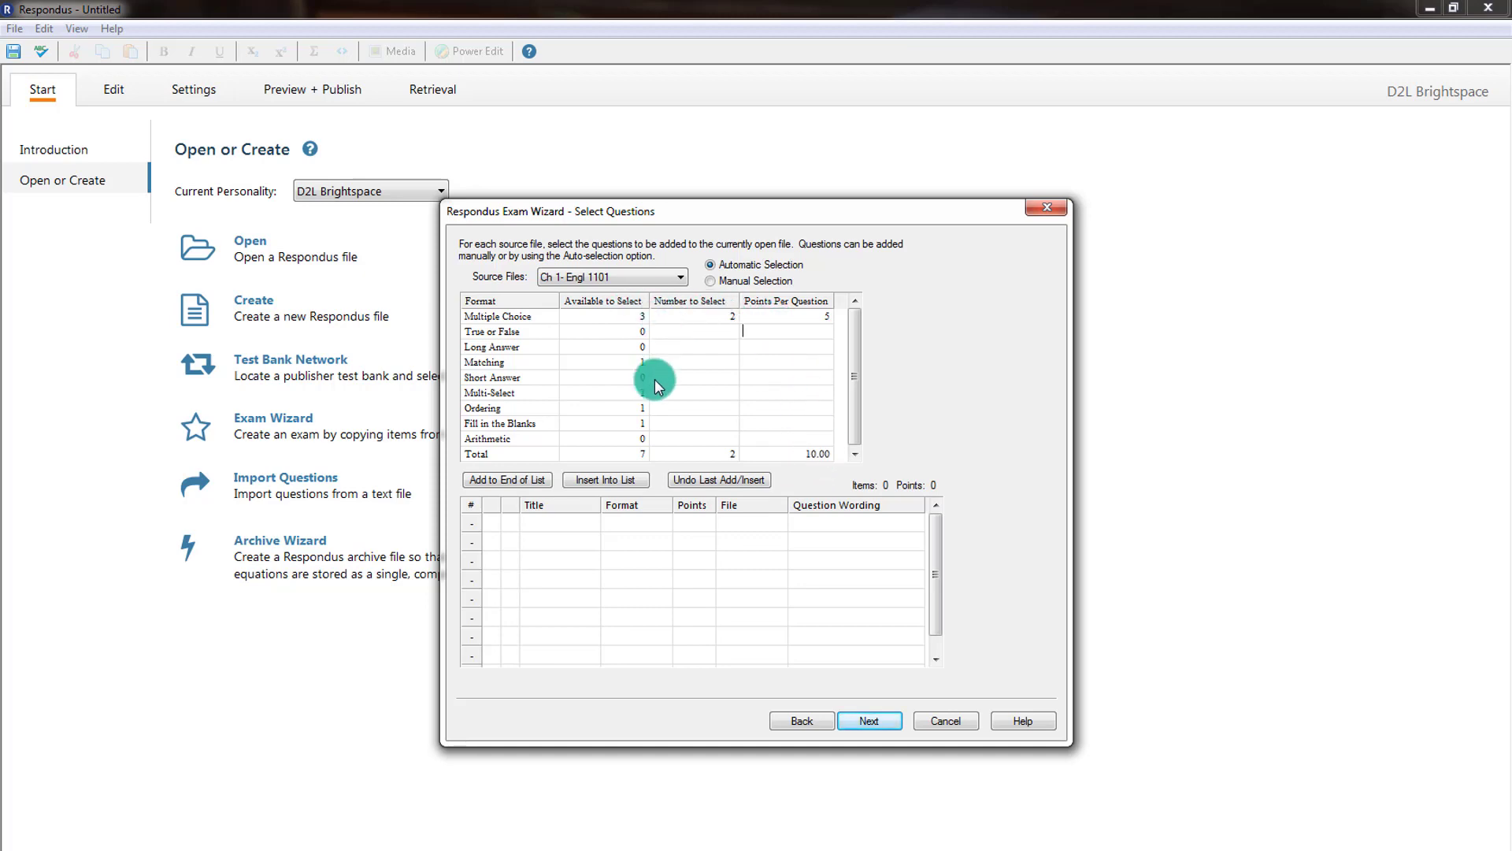
{"action": "left_click", "coordinate": [532, 479]}
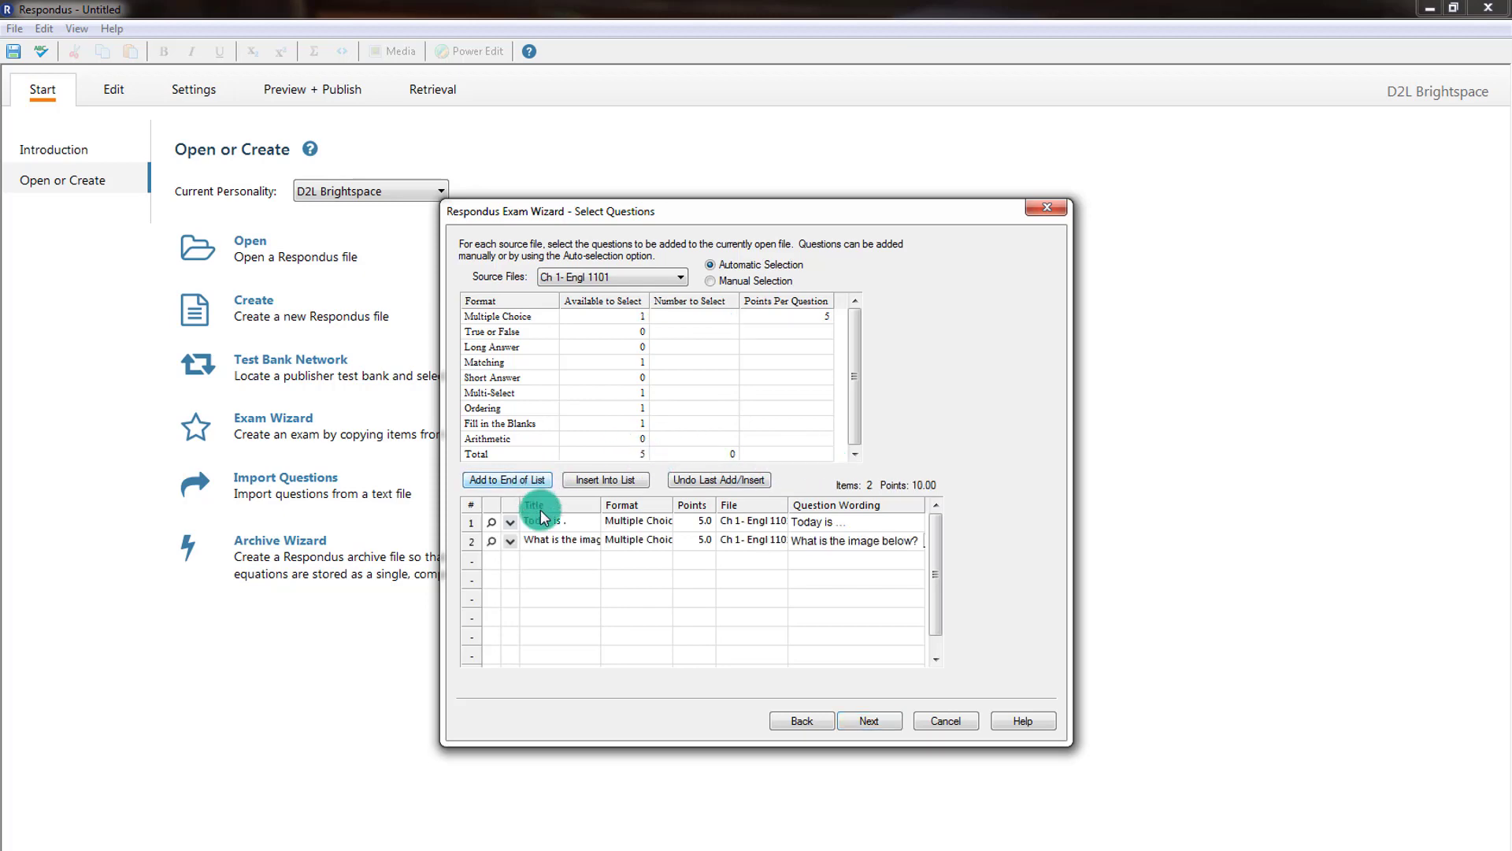
Step: Use manual selection for ch 10 crju f to mark questions 6 to 8, and preview question 6
{"action": "left_click", "coordinate": [579, 277]}
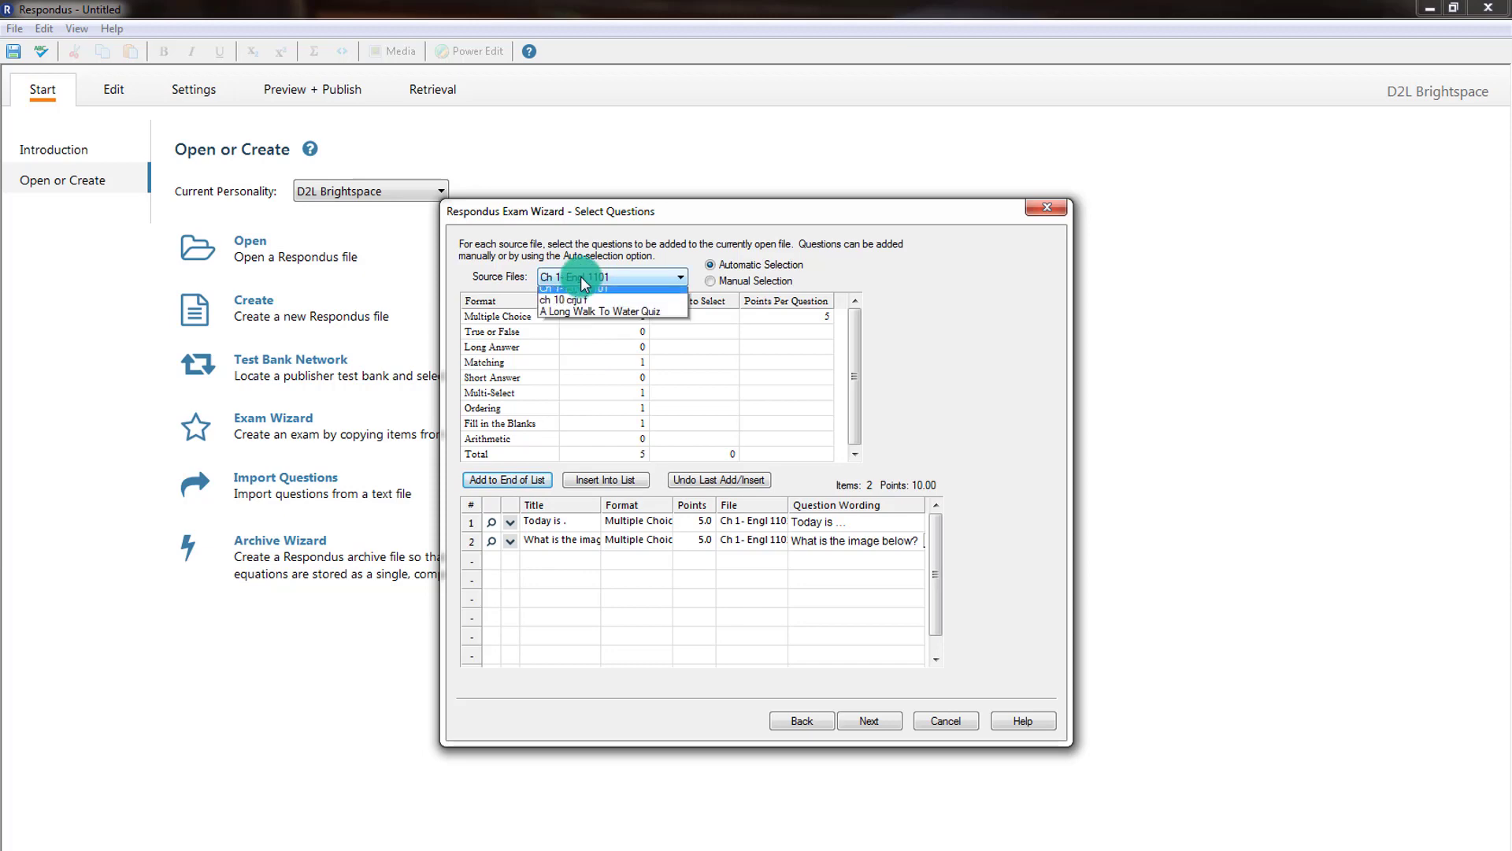
{"action": "left_click", "coordinate": [581, 306]}
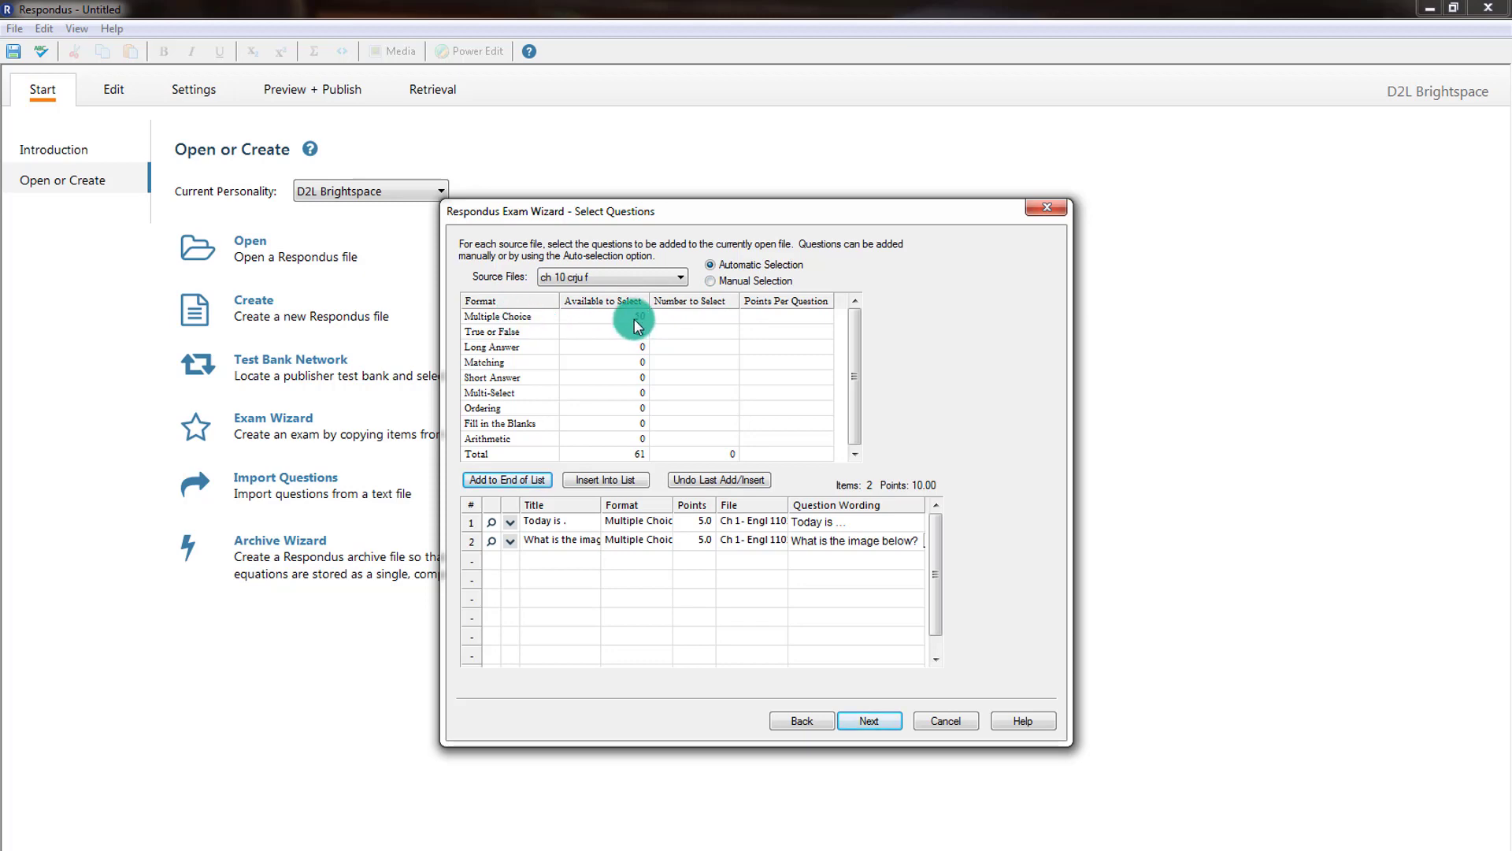
{"action": "left_click", "coordinate": [712, 280]}
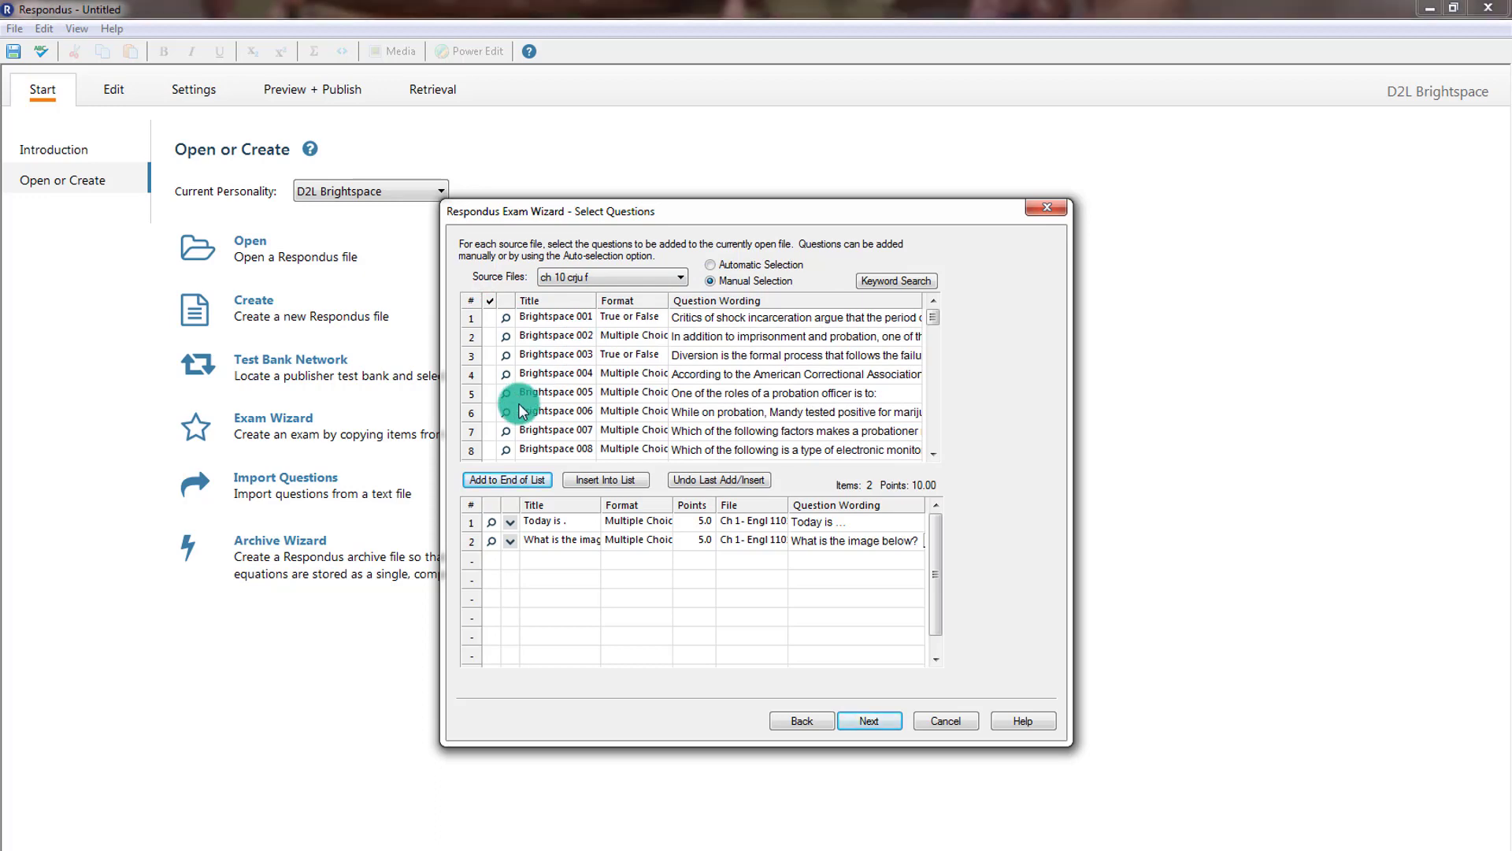
{"action": "left_click", "coordinate": [491, 412]}
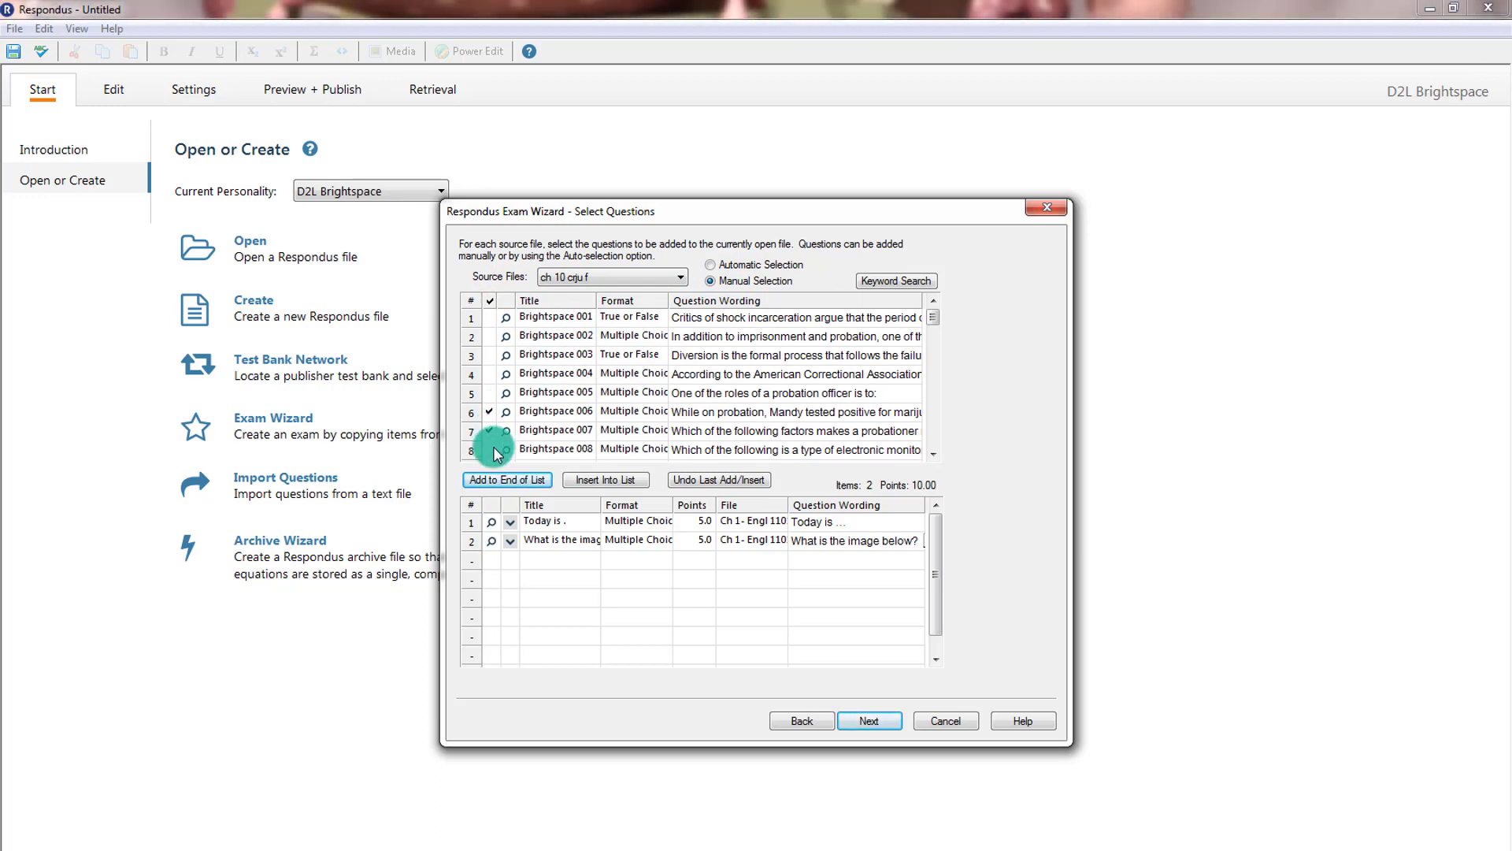
{"action": "left_click", "coordinate": [491, 447]}
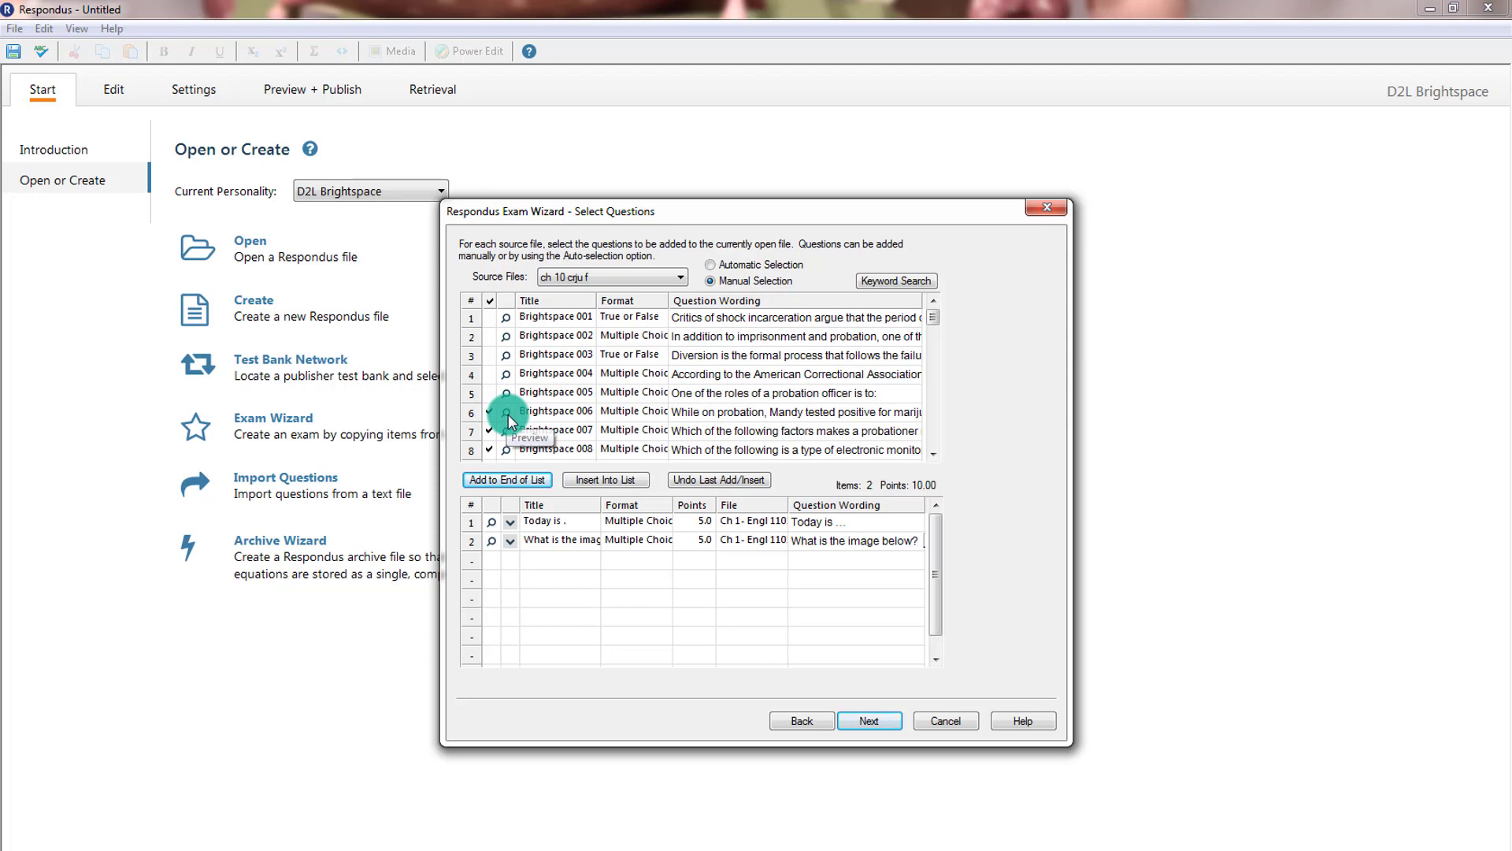
{"action": "left_click", "coordinate": [506, 412]}
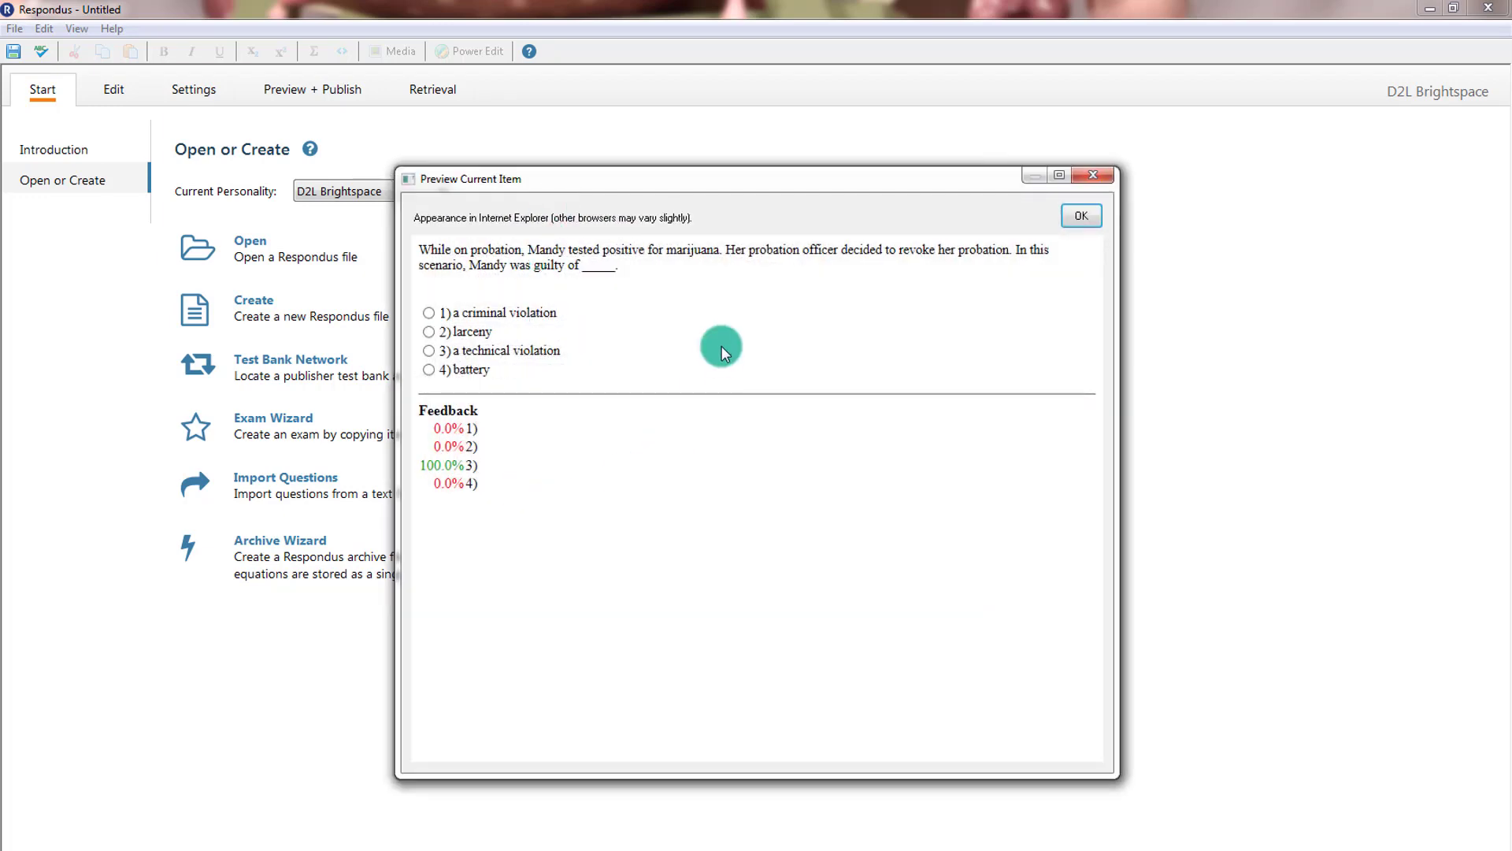
{"action": "left_click", "coordinate": [1093, 174]}
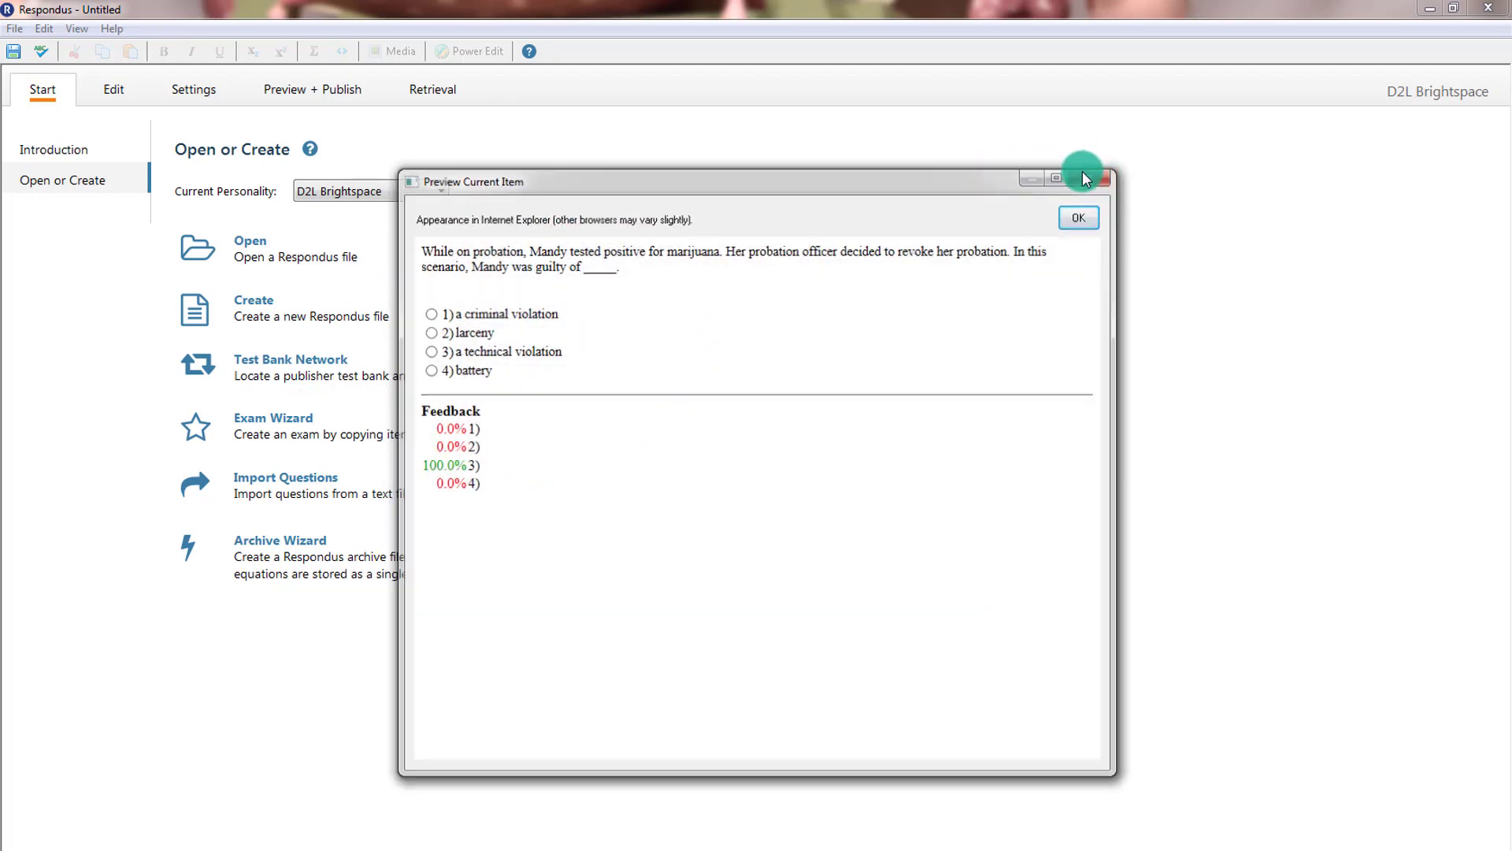
Step: Also mark questions 2 to 5 of ch 10 crju f and append all marked questions to the exam list
{"action": "left_click", "coordinate": [490, 354]}
{"action": "left_click", "coordinate": [490, 373]}
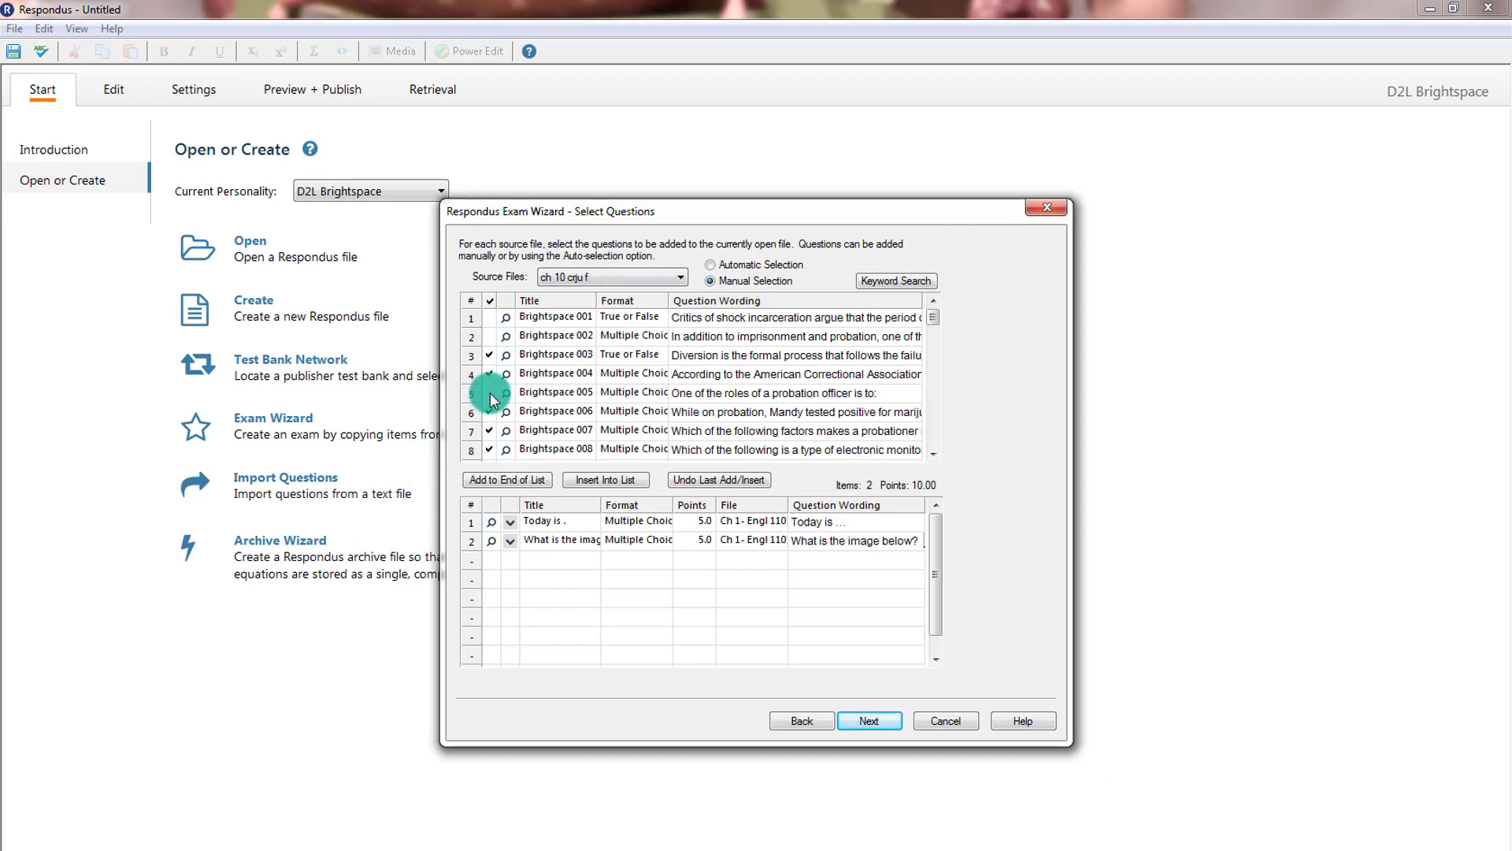
{"action": "left_click", "coordinate": [490, 337]}
{"action": "left_click", "coordinate": [522, 479]}
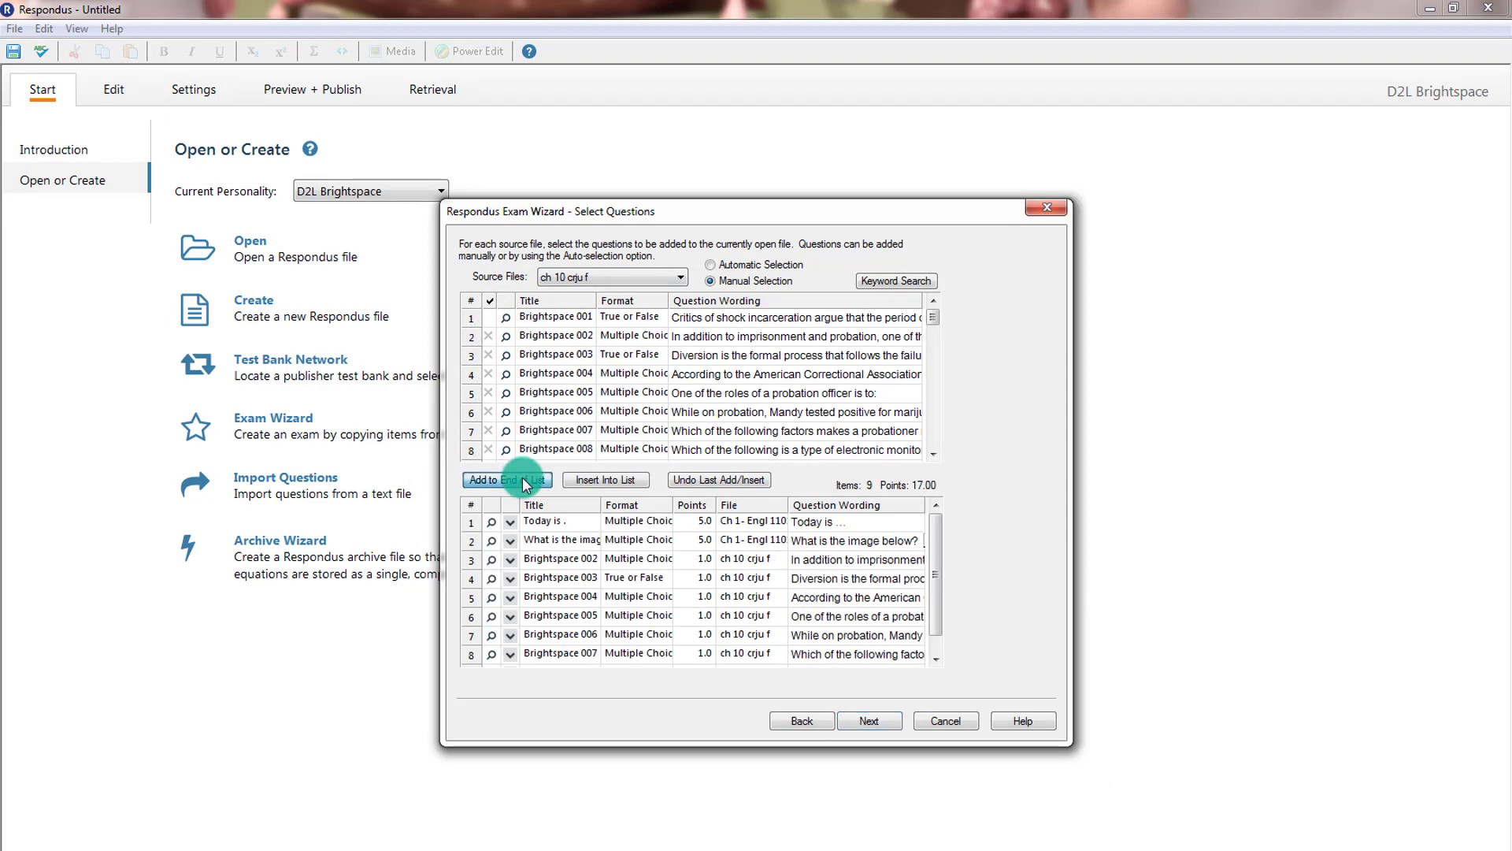
Step: Automatically select 5 true or false questions at 2 points each from ch 10 crju f, append them and review the list
{"action": "left_click", "coordinate": [711, 266]}
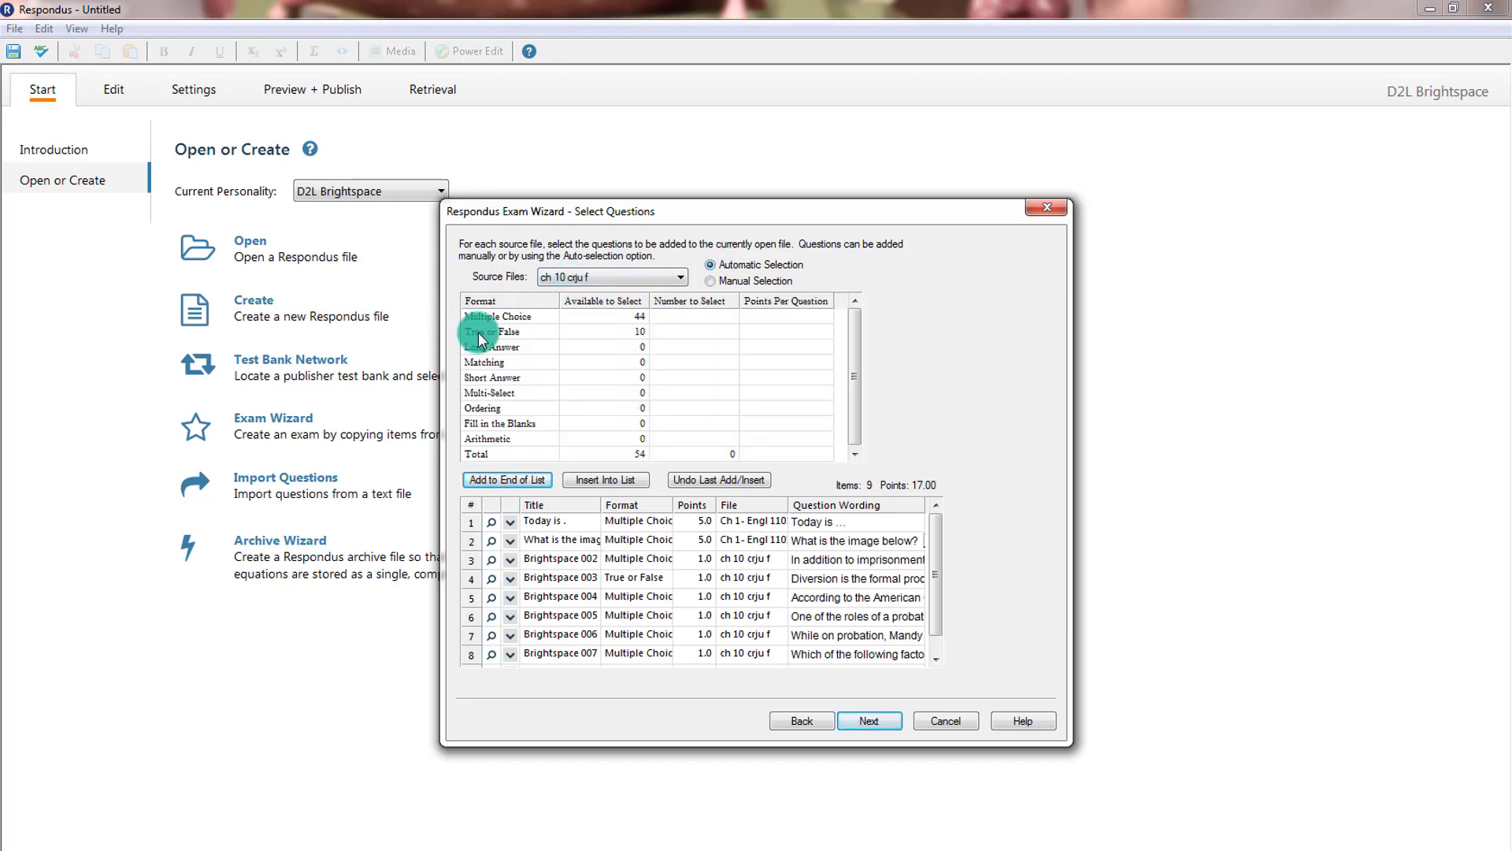
{"action": "left_click", "coordinate": [669, 331]}
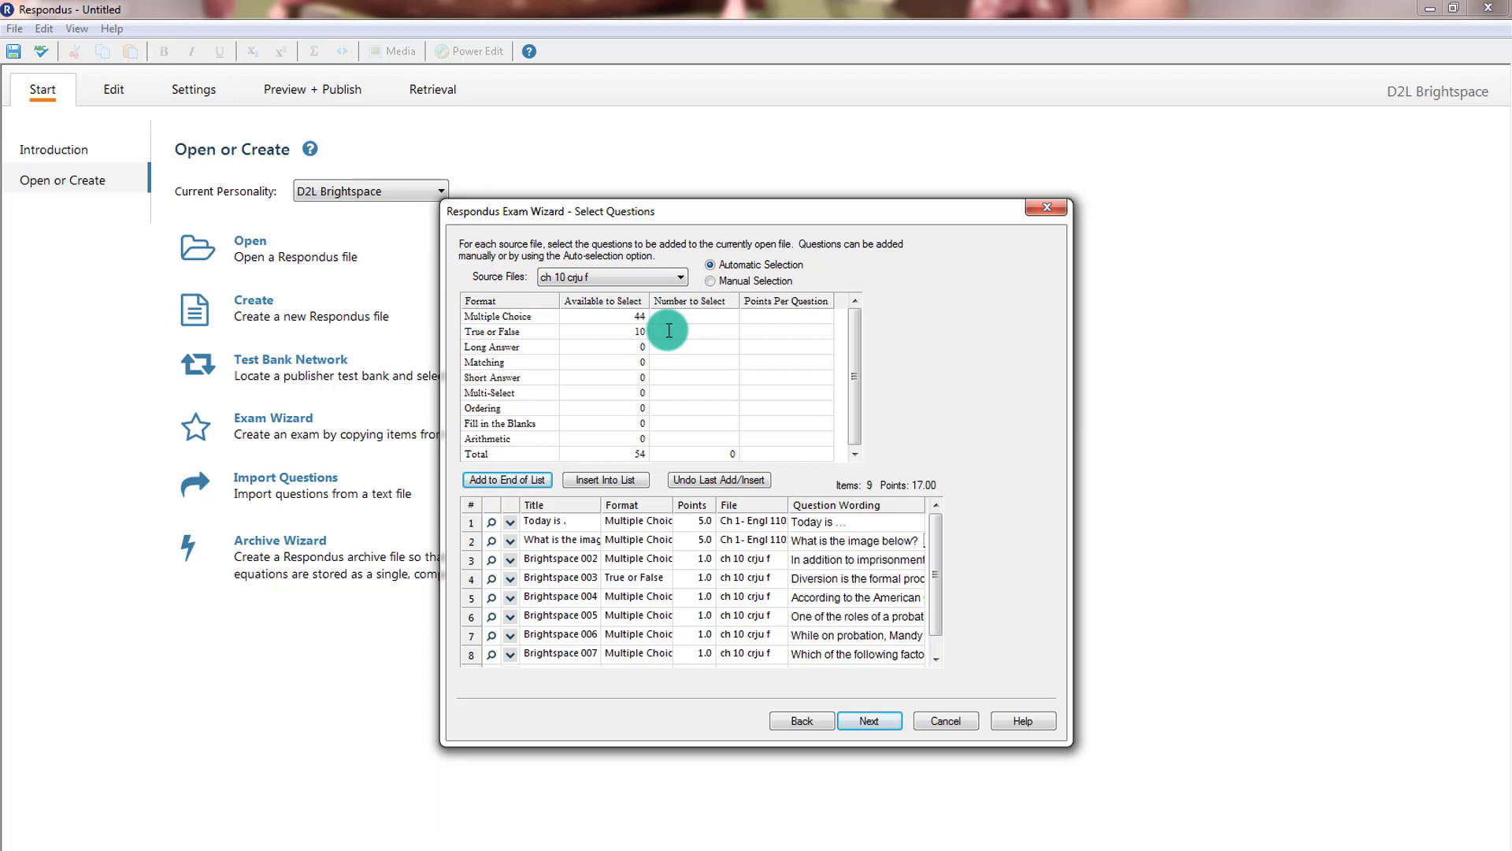
{"action": "type", "text": "5"}
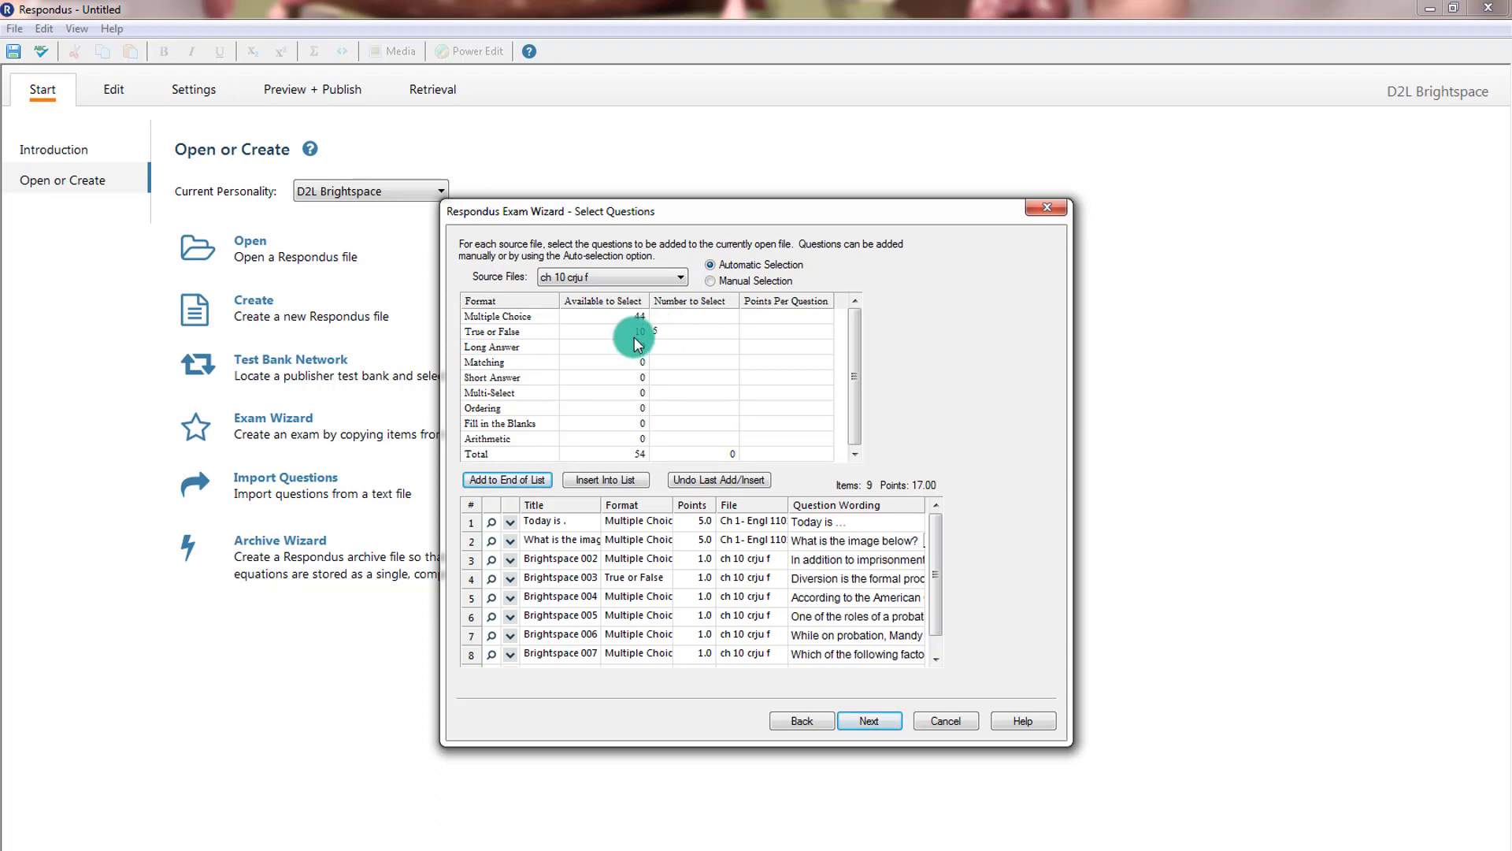
{"action": "left_click", "coordinate": [770, 340]}
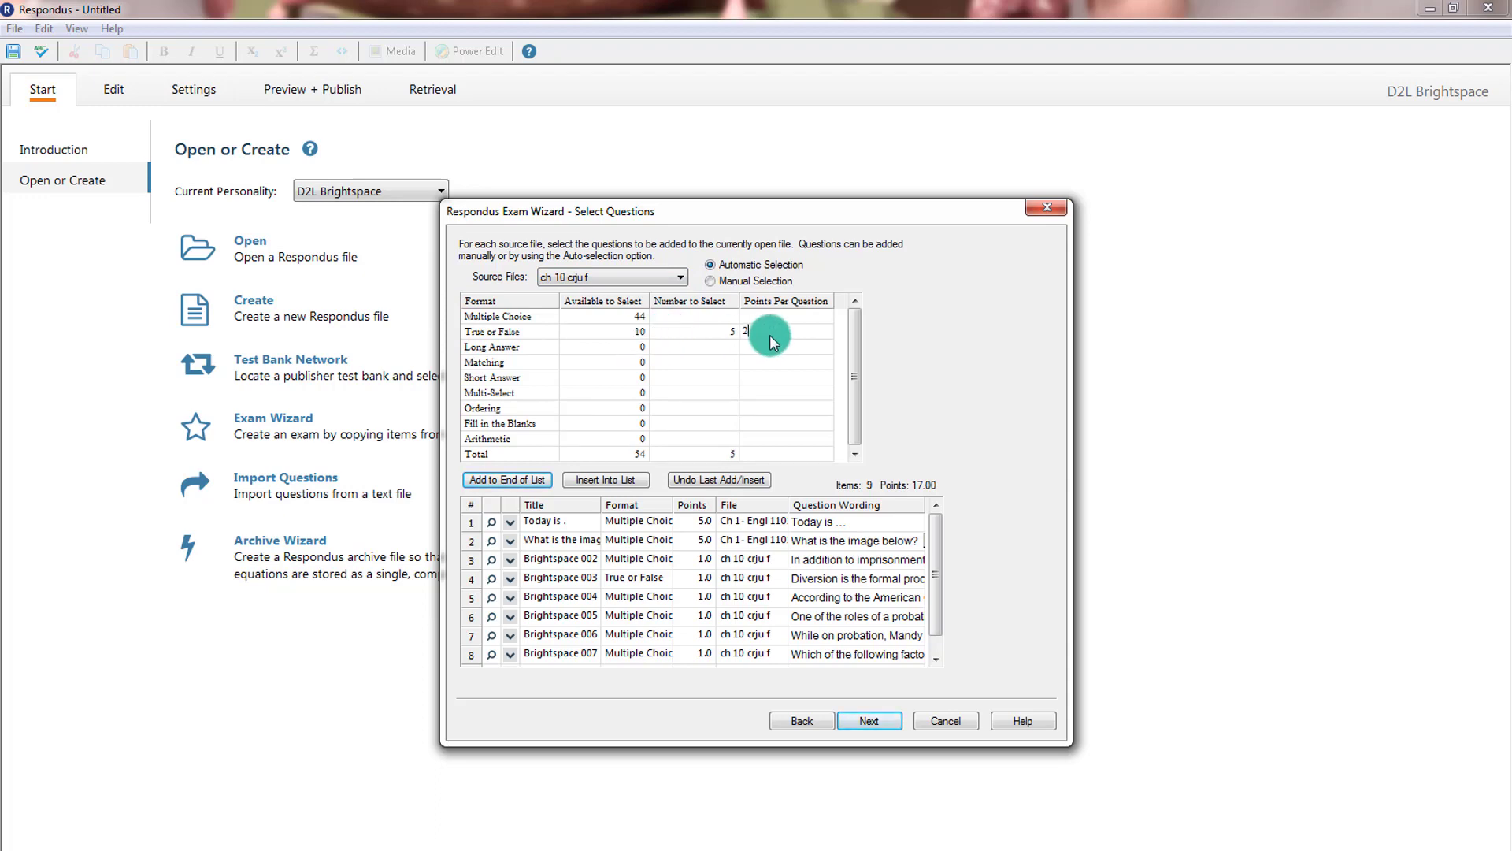
{"action": "type", "text": "2"}
{"action": "left_click", "coordinate": [509, 479]}
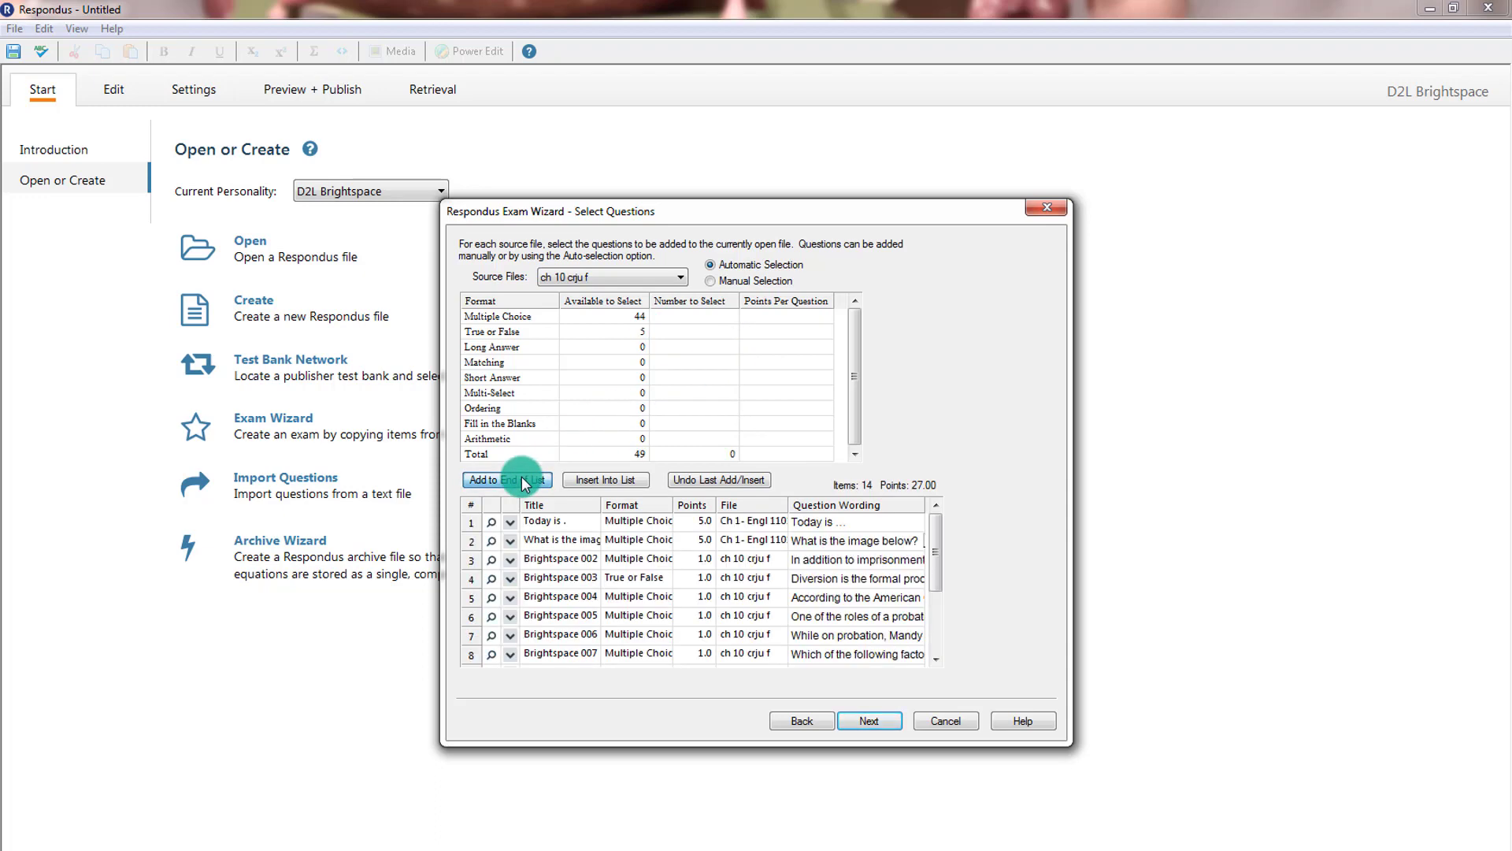
{"action": "scroll", "coordinate": [938, 568], "scroll_direction": "down", "scroll_amount": 2}
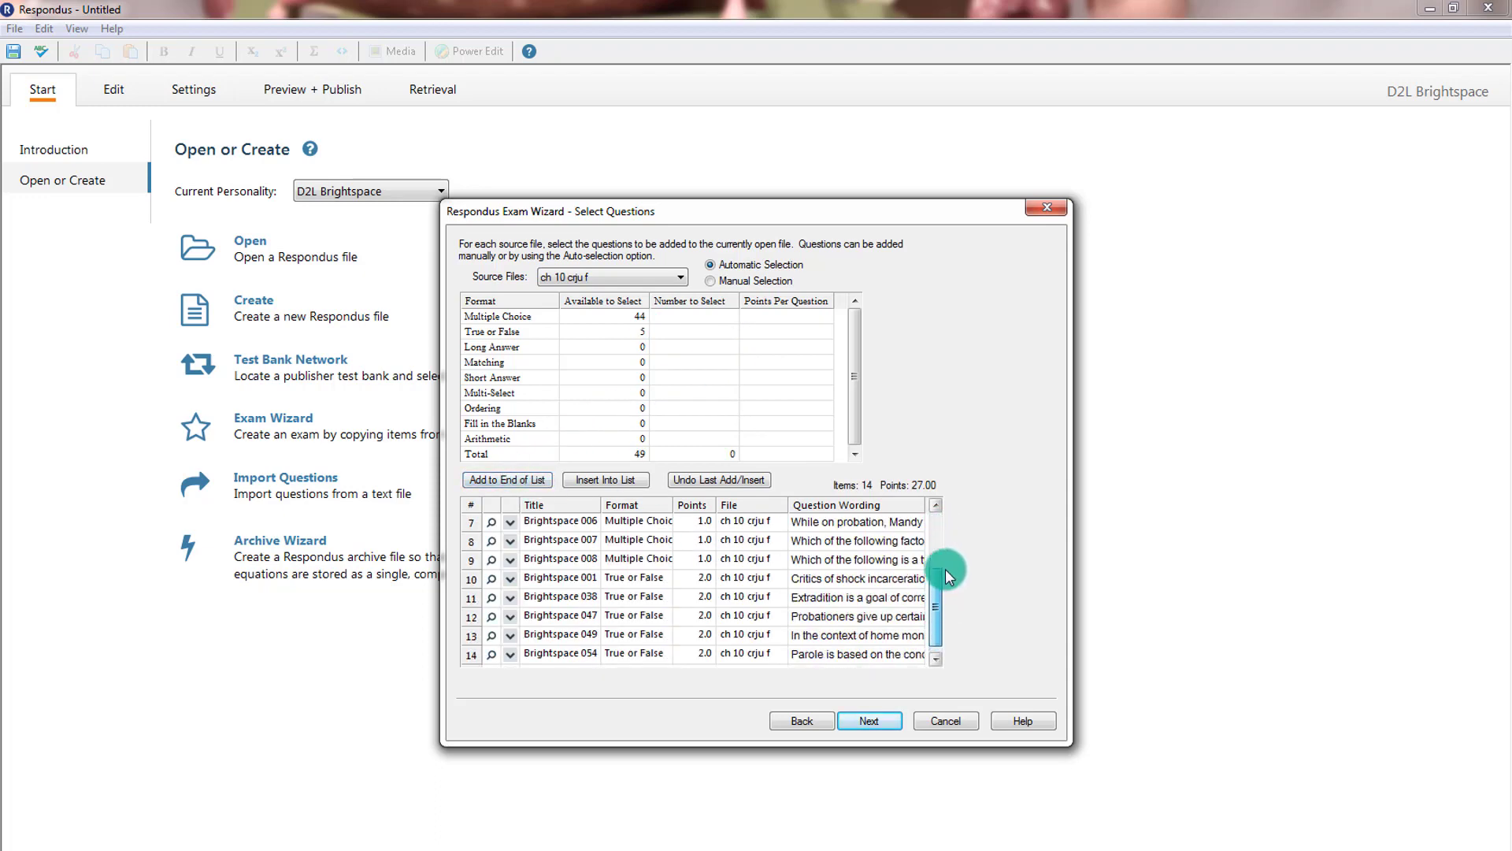
{"action": "scroll", "coordinate": [937, 564], "scroll_direction": "up", "scroll_amount": 2}
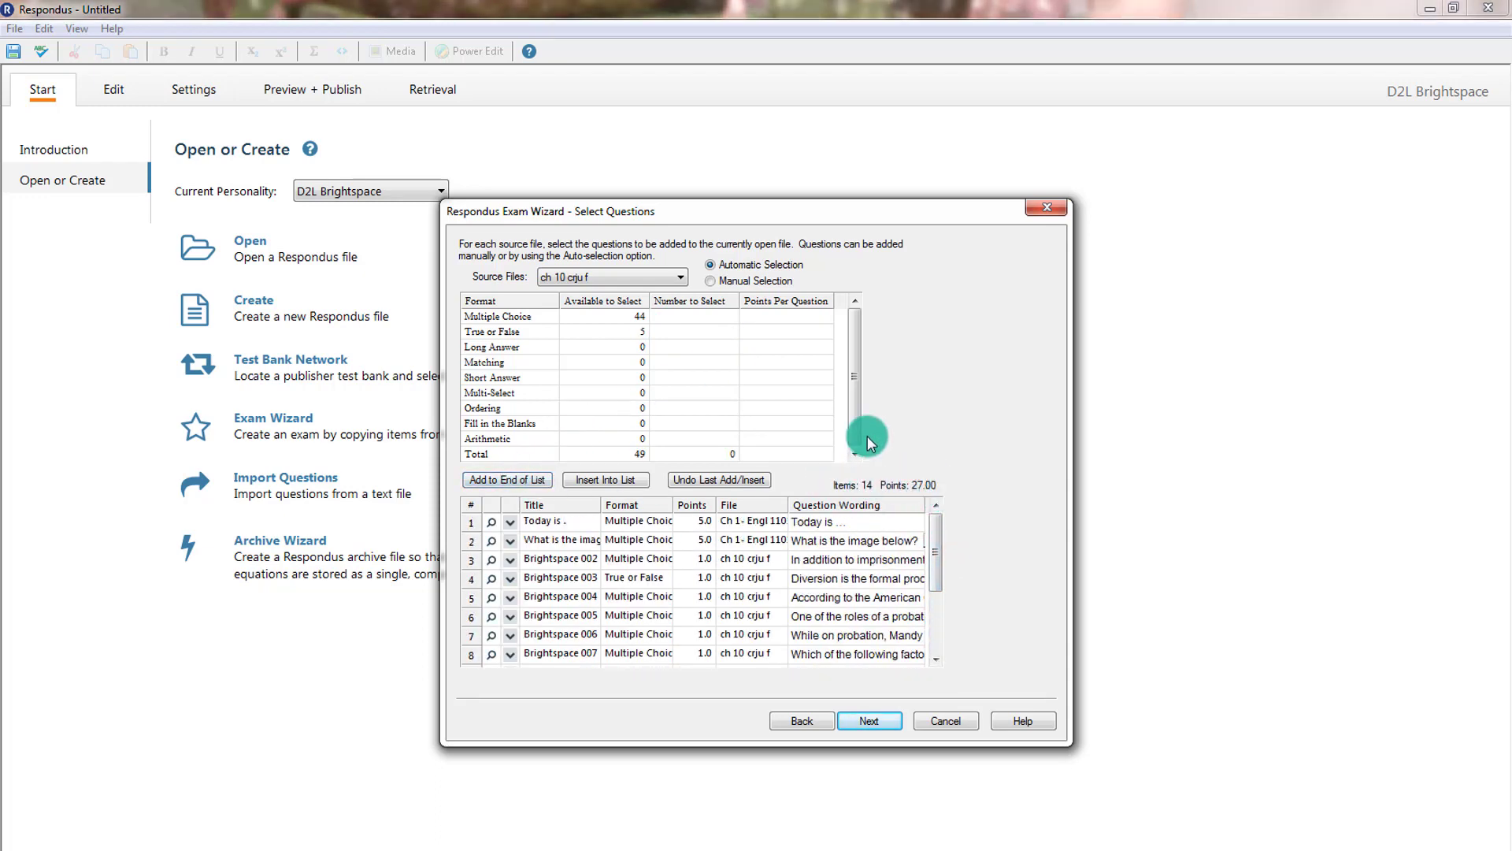
Step: Automatically select 15 multiple choice questions from A Long Walk To Water Quiz and append them to the exam list
{"action": "left_click", "coordinate": [605, 284]}
{"action": "left_click", "coordinate": [618, 319]}
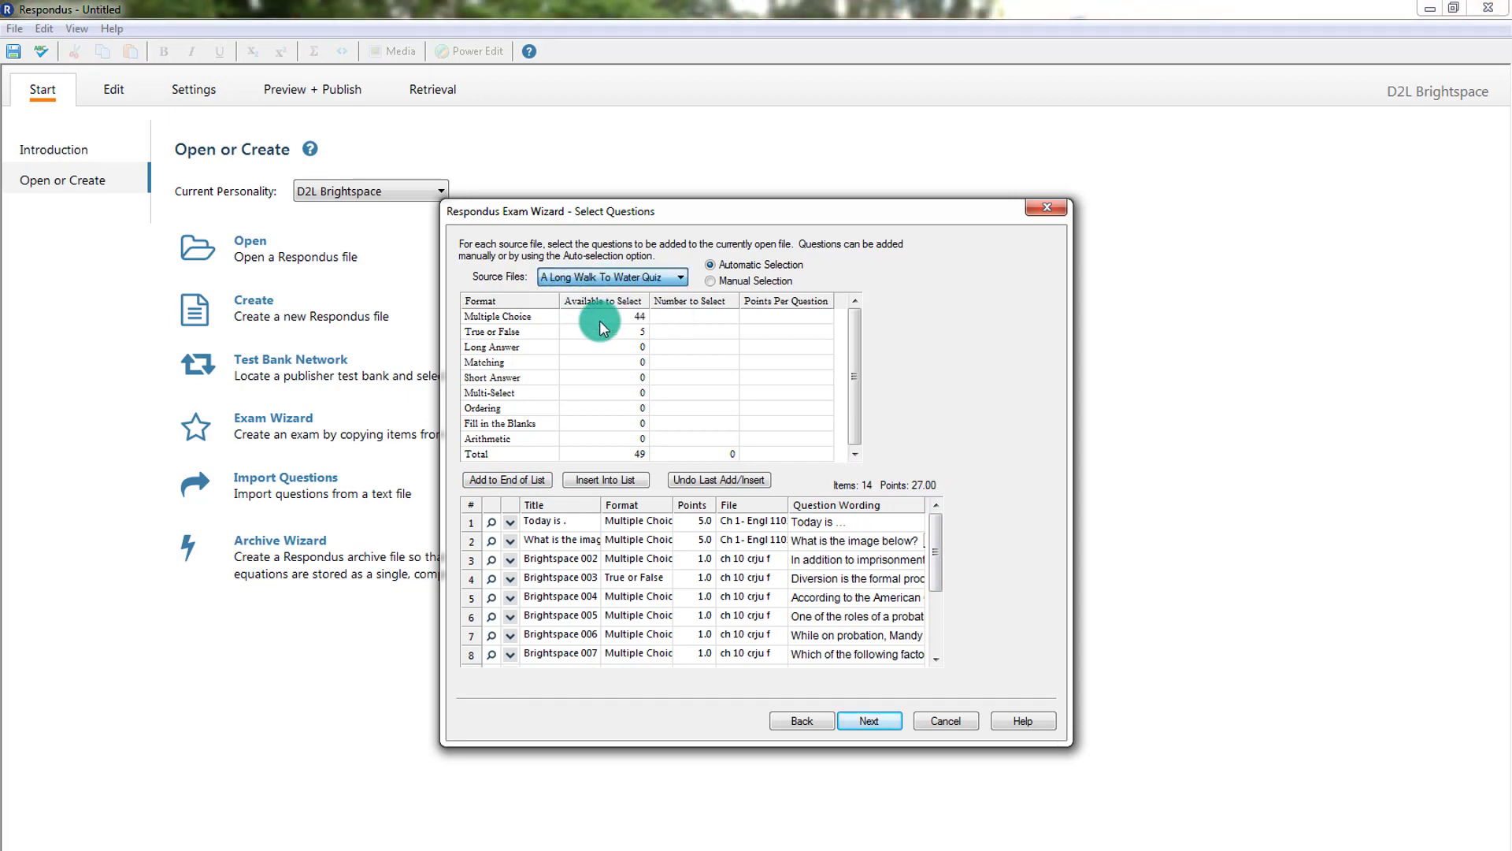
{"action": "left_click", "coordinate": [678, 317]}
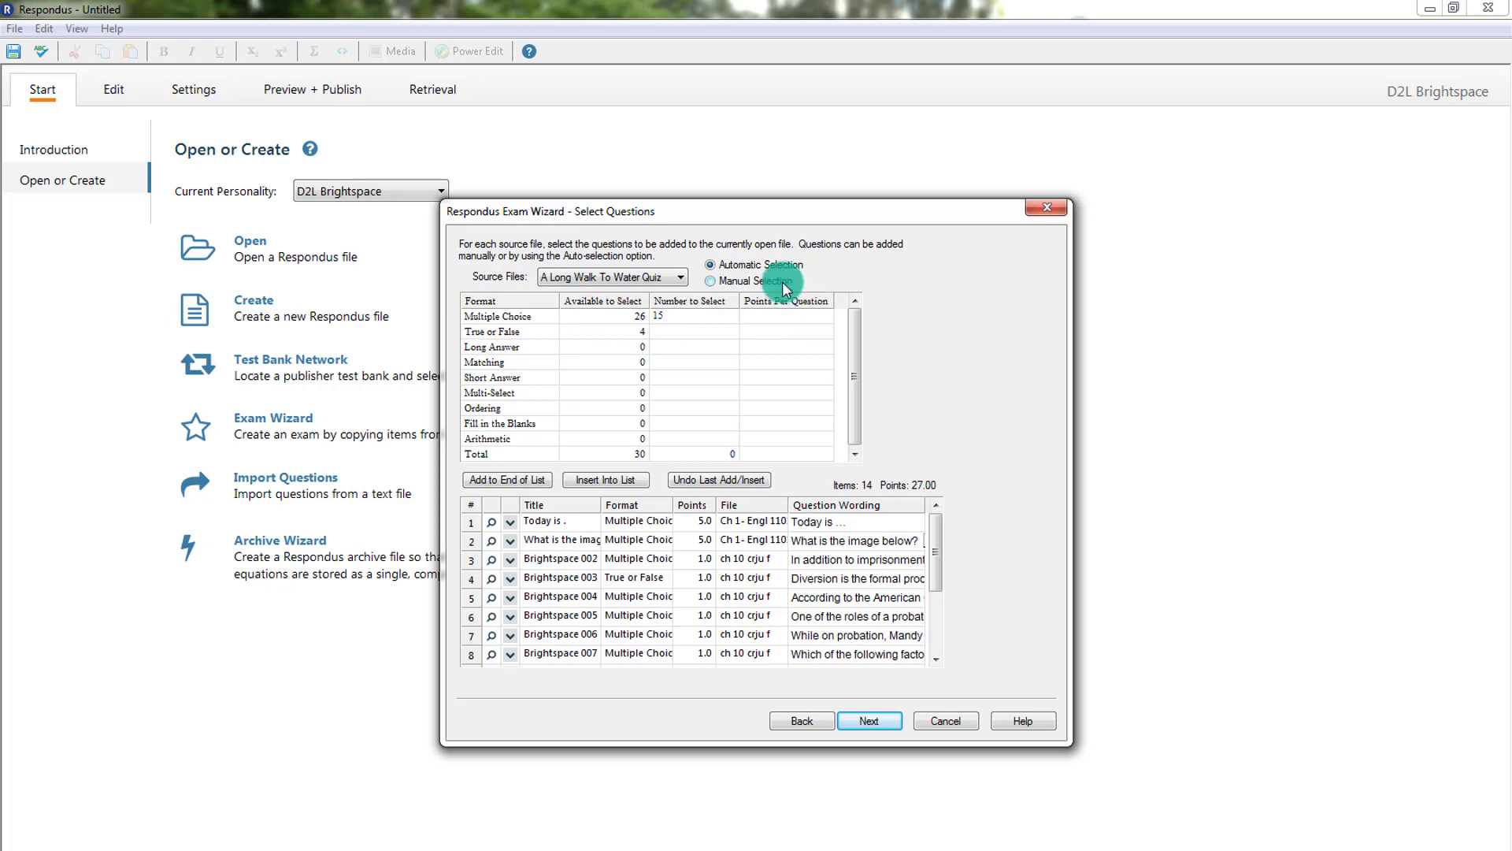
{"action": "left_click", "coordinate": [501, 481]}
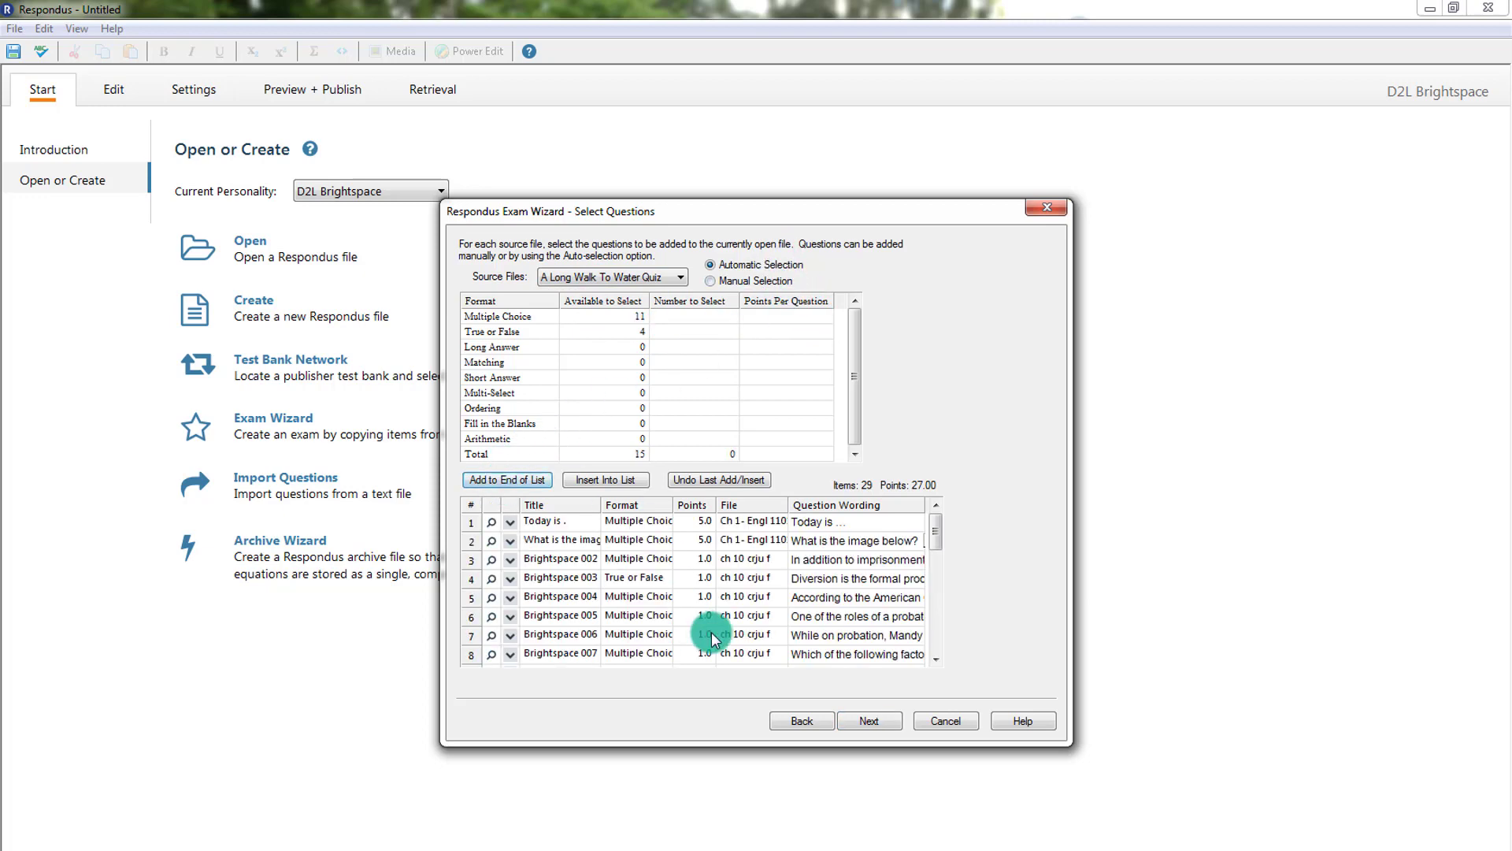
Step: Accept the selected questions and finish the Exam Wizard, choosing to continue with creating new questions or modifying existing ones
{"action": "left_click", "coordinate": [863, 720]}
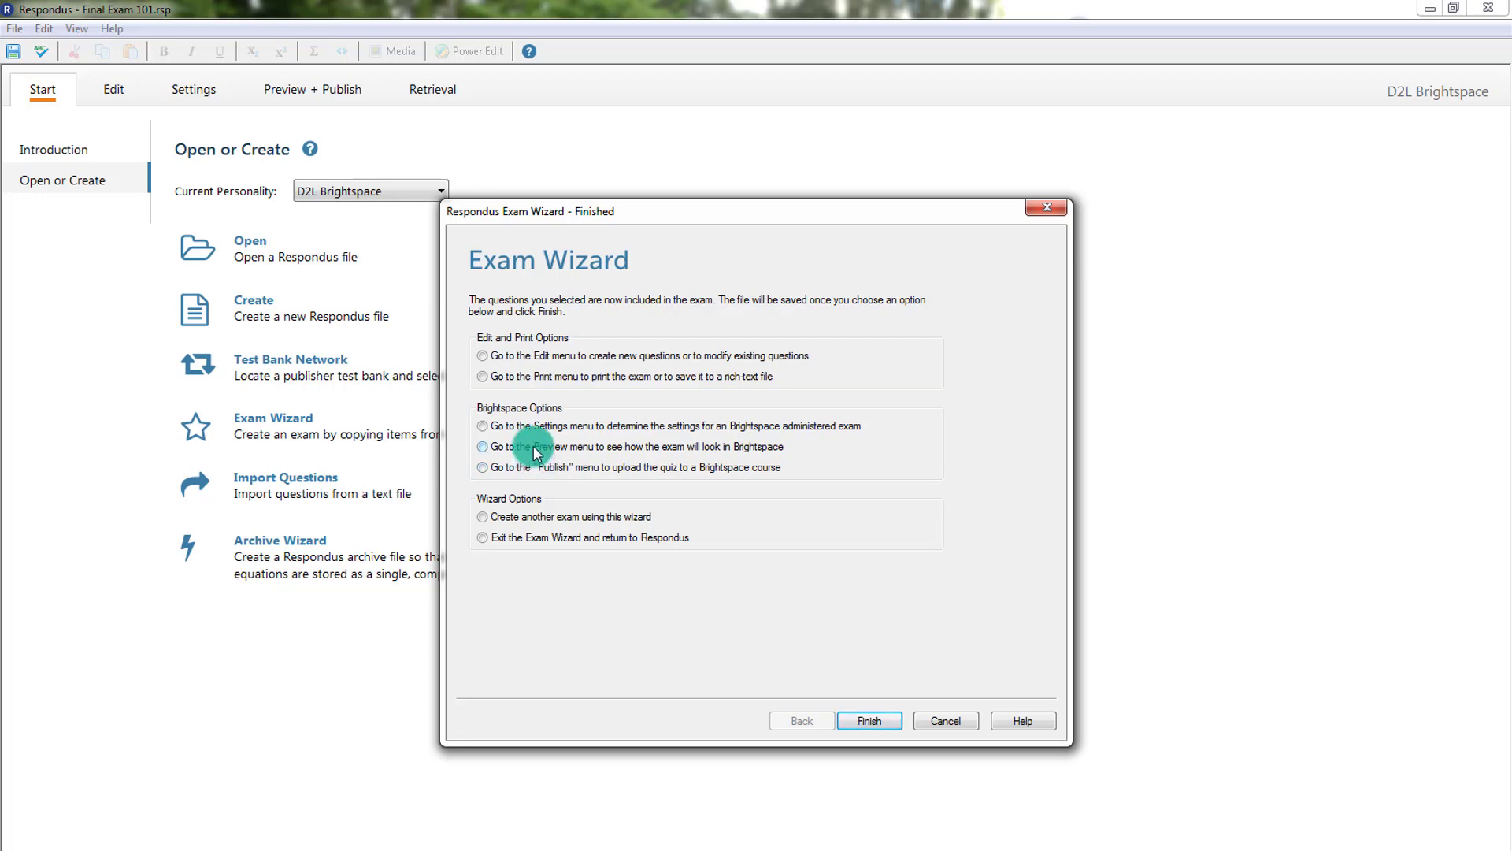
{"action": "left_click", "coordinate": [498, 361]}
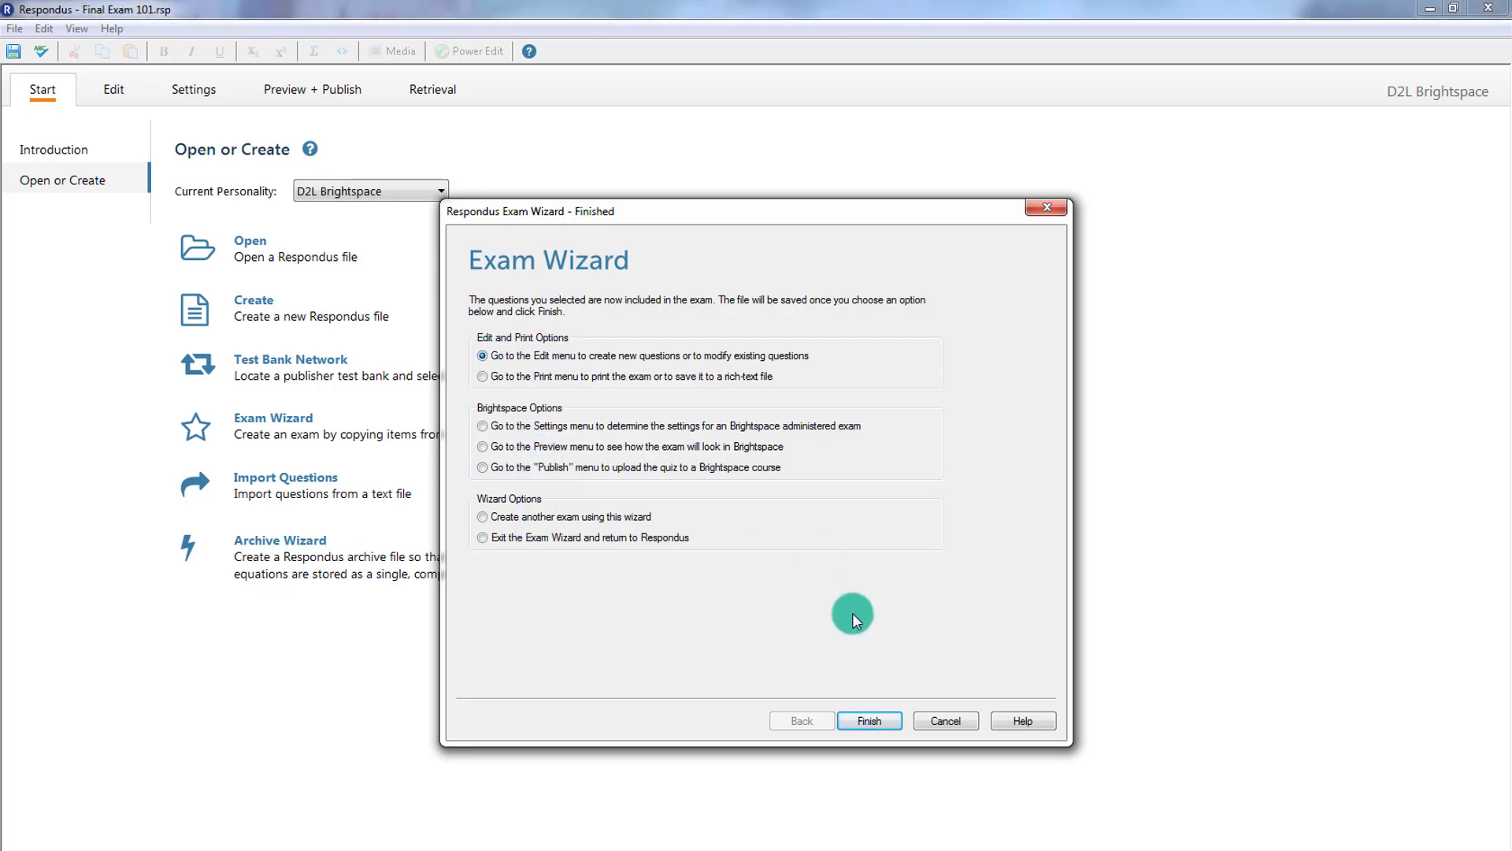
{"action": "left_click", "coordinate": [867, 720]}
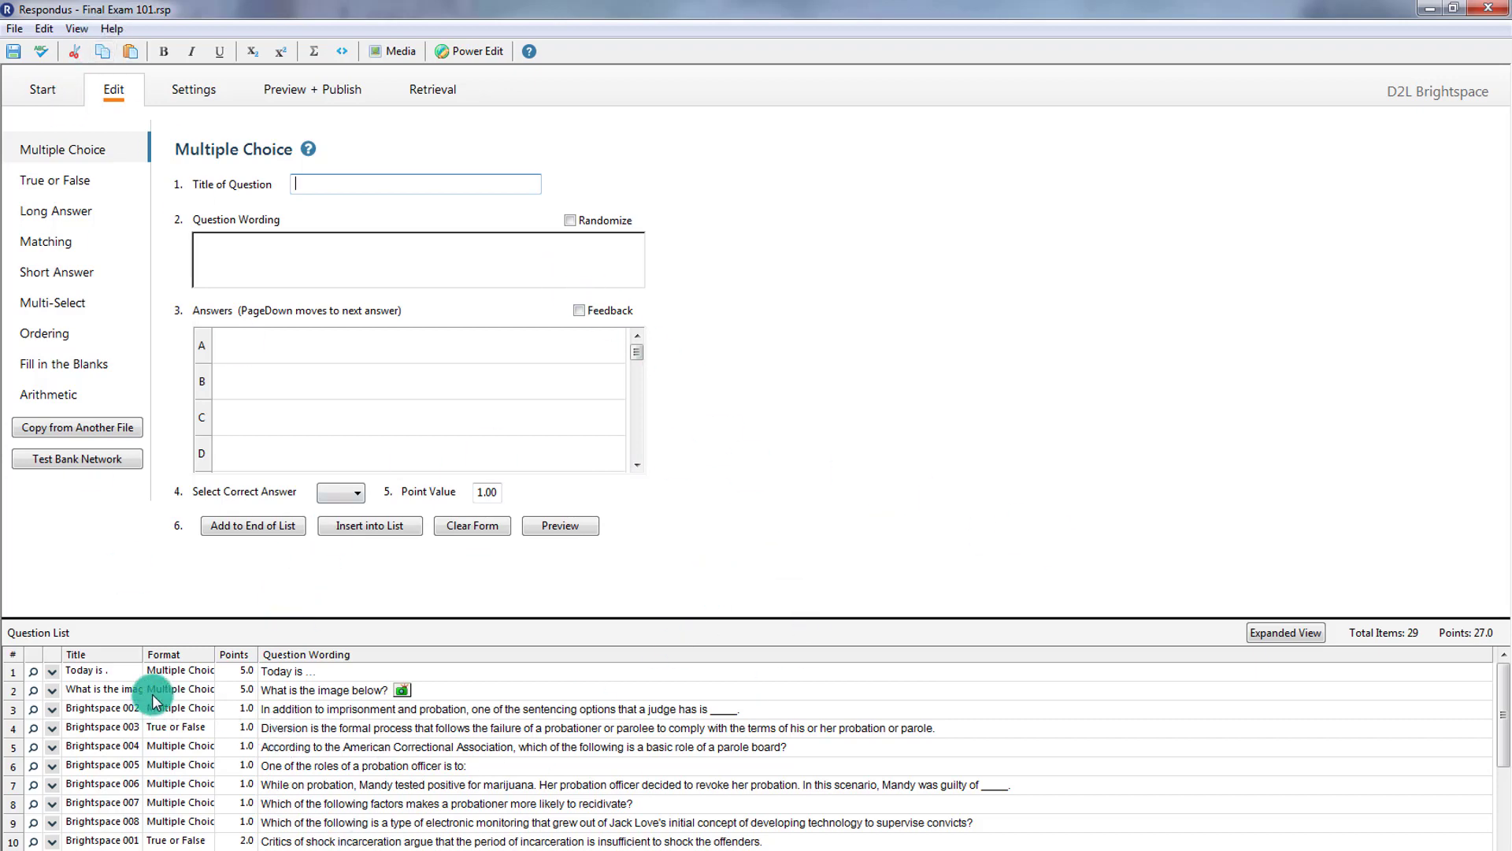
Step: Open question 22, "What made Nya's sister, Akeer, sick?", for modification, and view the exam's property settings
{"action": "left_click_drag", "start_coordinate": [1501, 670], "coordinate": [1491, 823]}
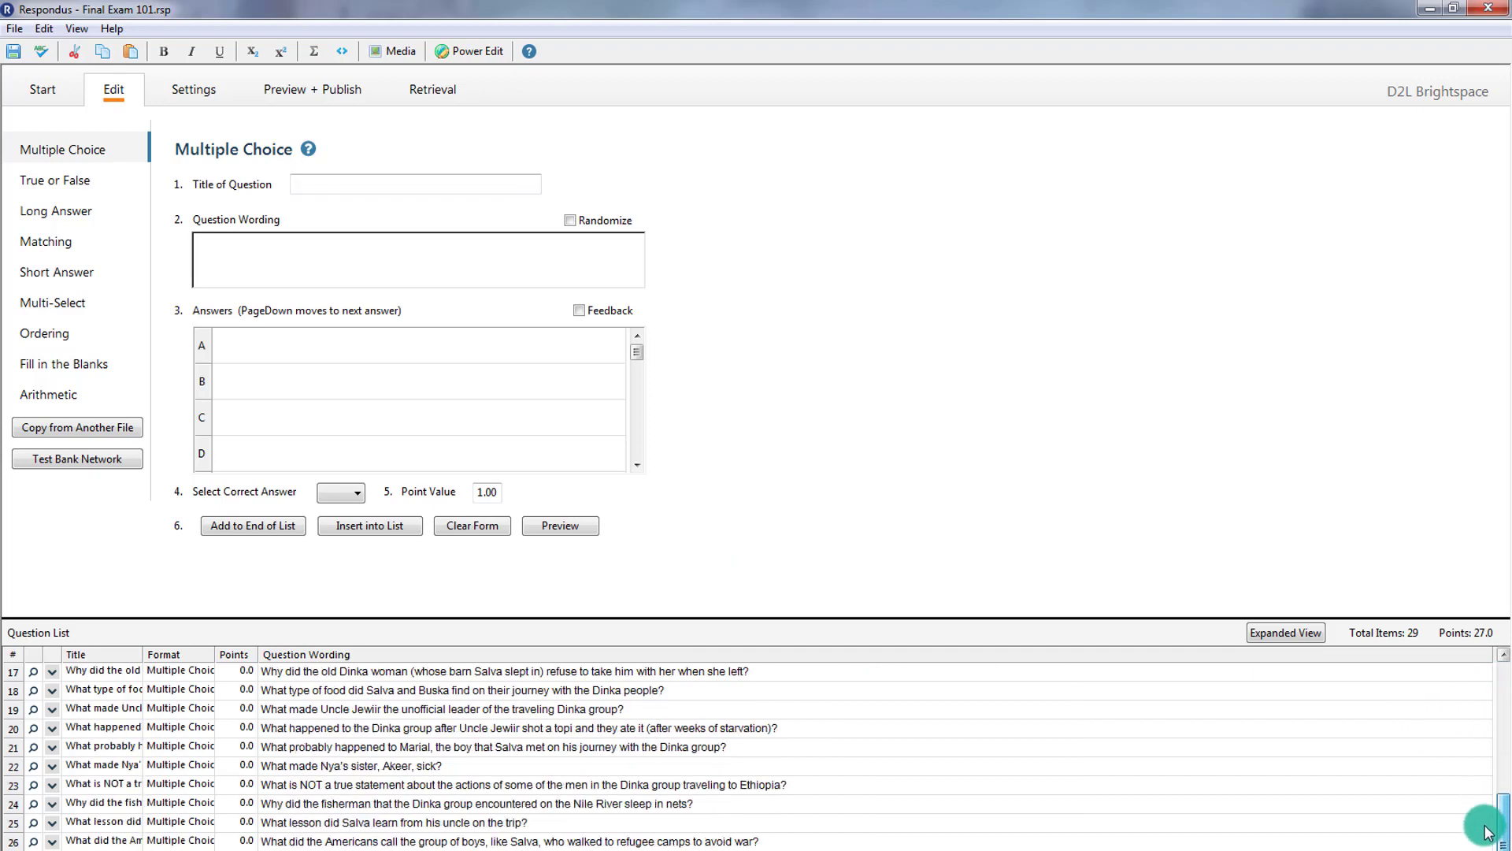
{"action": "left_click", "coordinate": [50, 769]}
{"action": "left_click", "coordinate": [264, 684]}
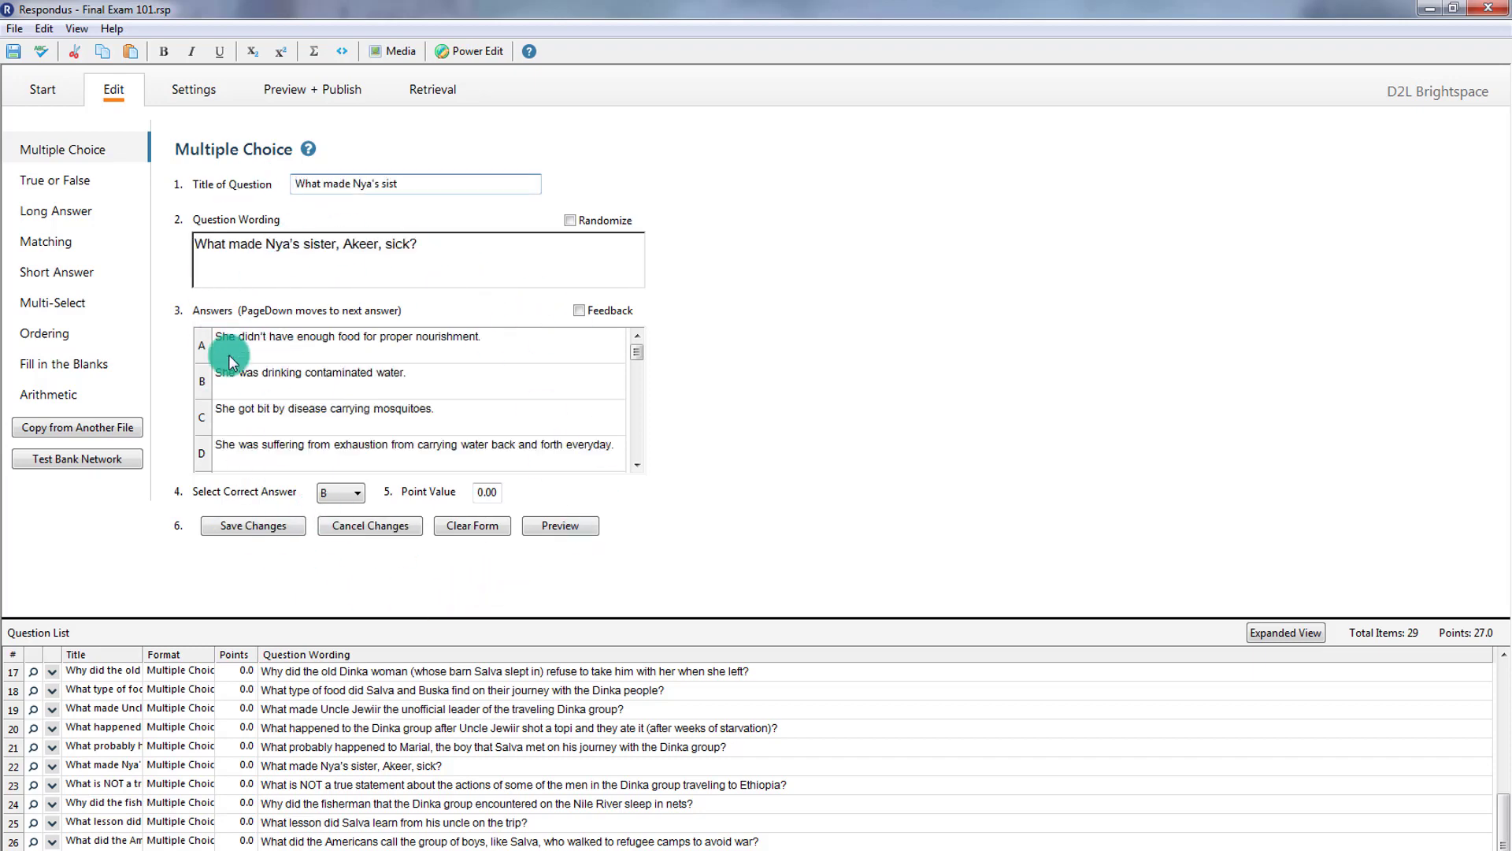
{"action": "left_click", "coordinate": [197, 92]}
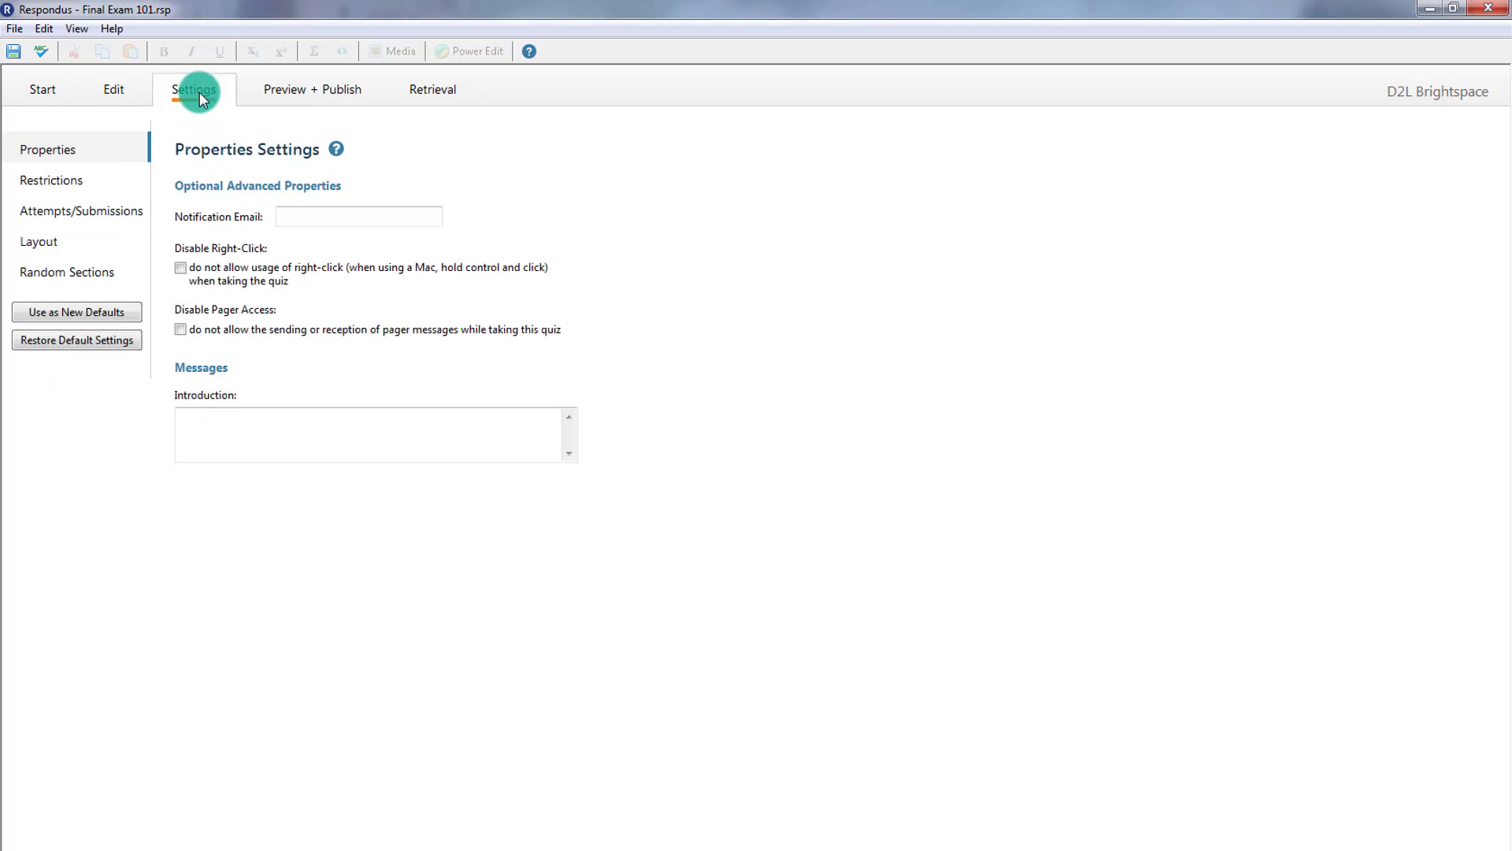
Step: Preview the first six questions of the exam file one after another, and close the preview
{"action": "left_click", "coordinate": [309, 94]}
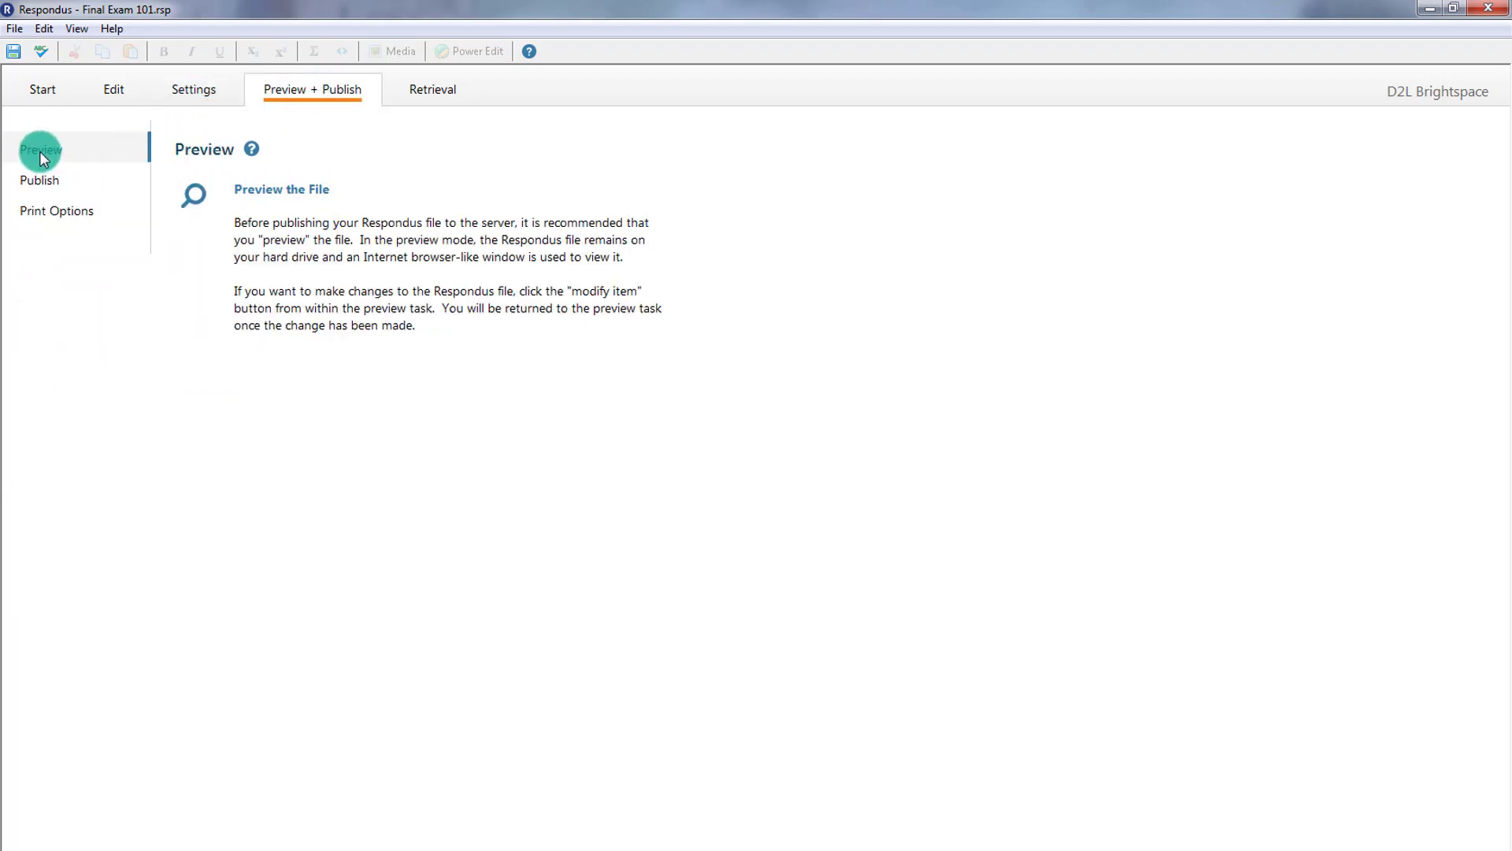
{"action": "left_click", "coordinate": [249, 190]}
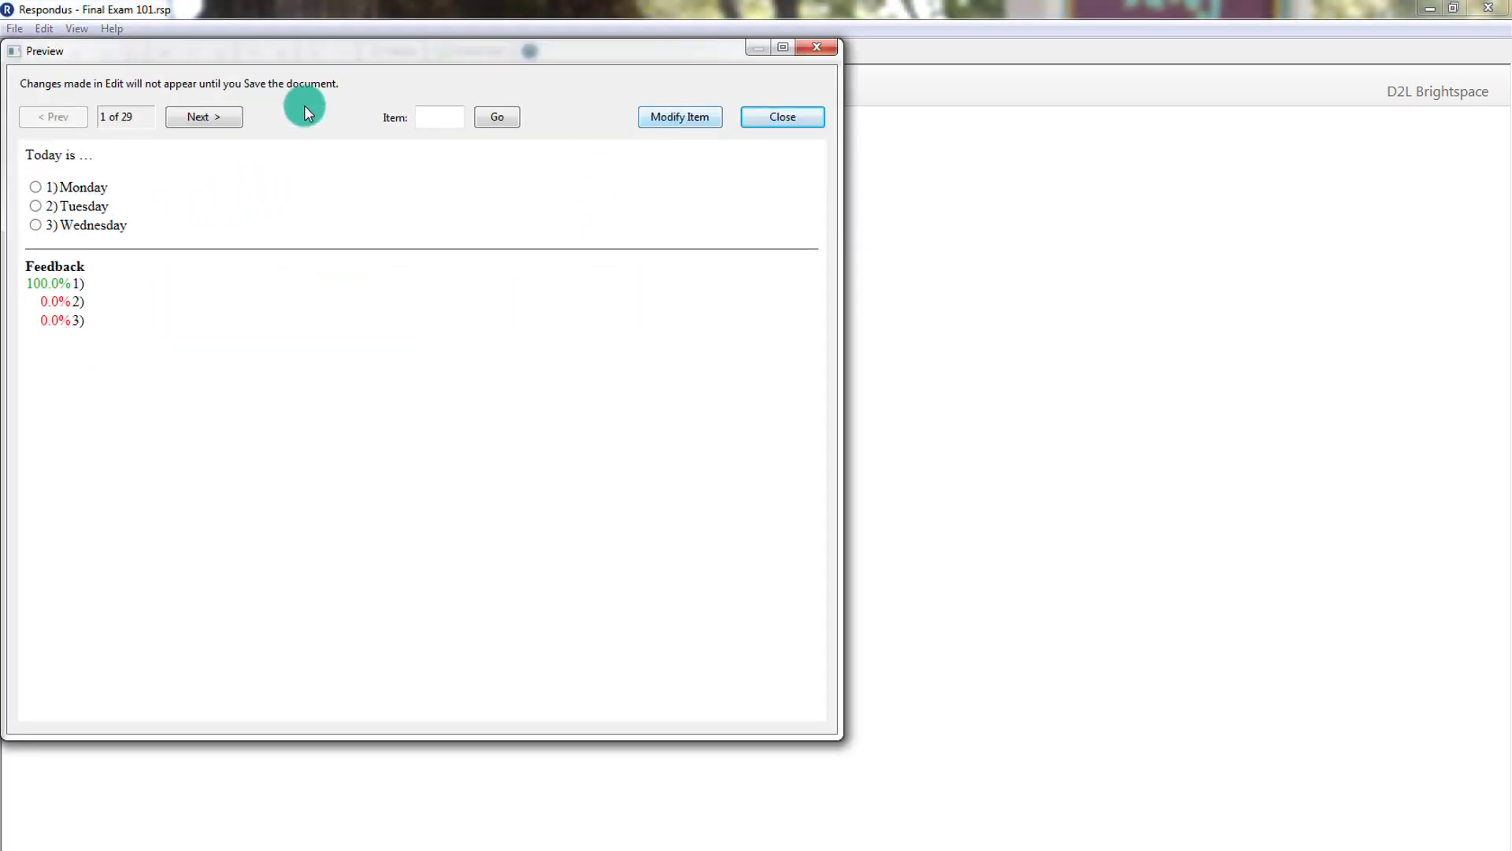
{"action": "left_click", "coordinate": [211, 115]}
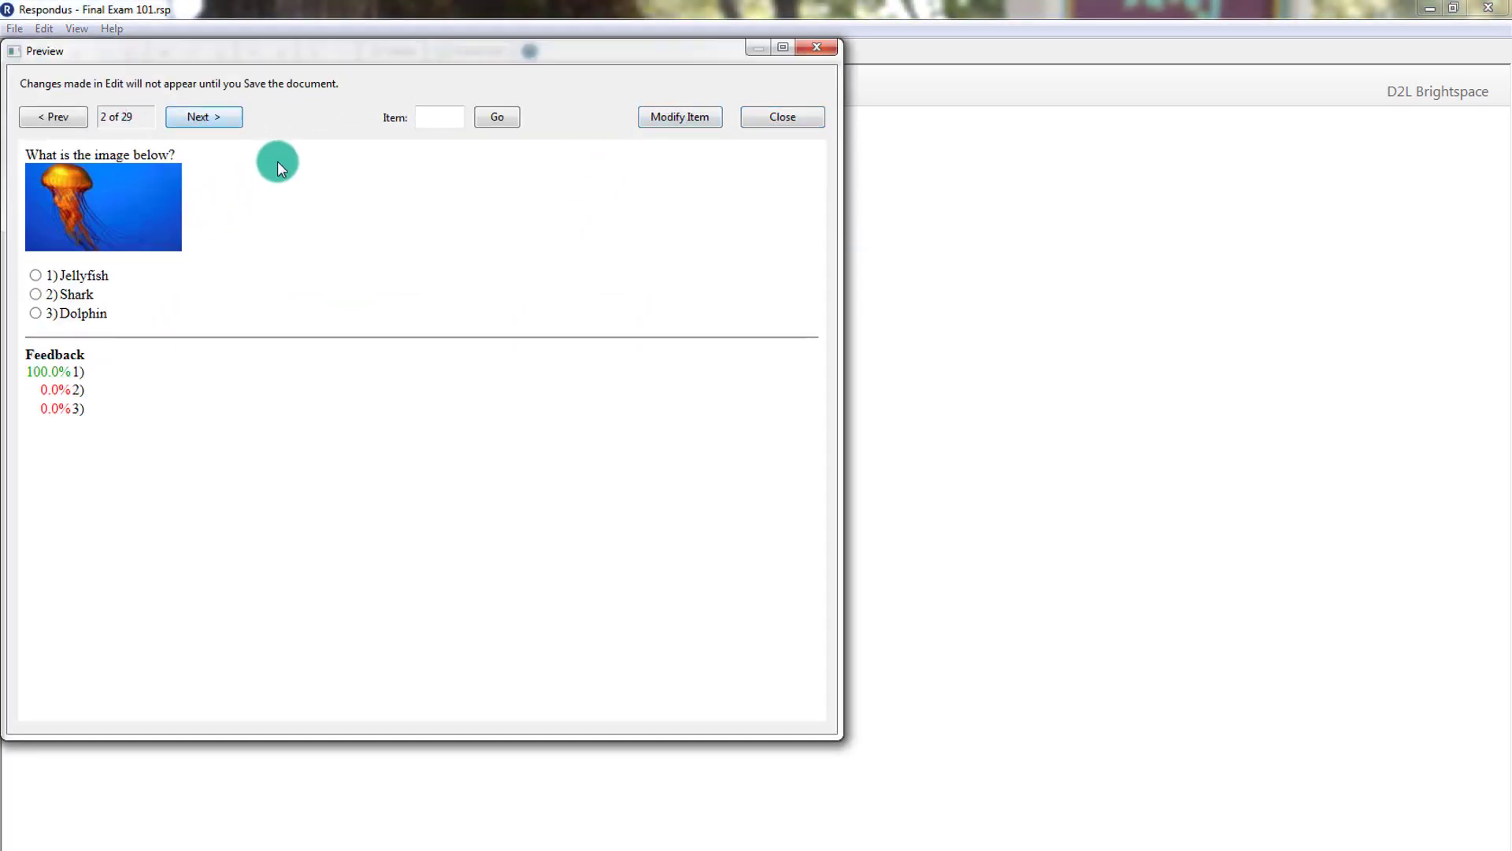
{"action": "left_click", "coordinate": [226, 123]}
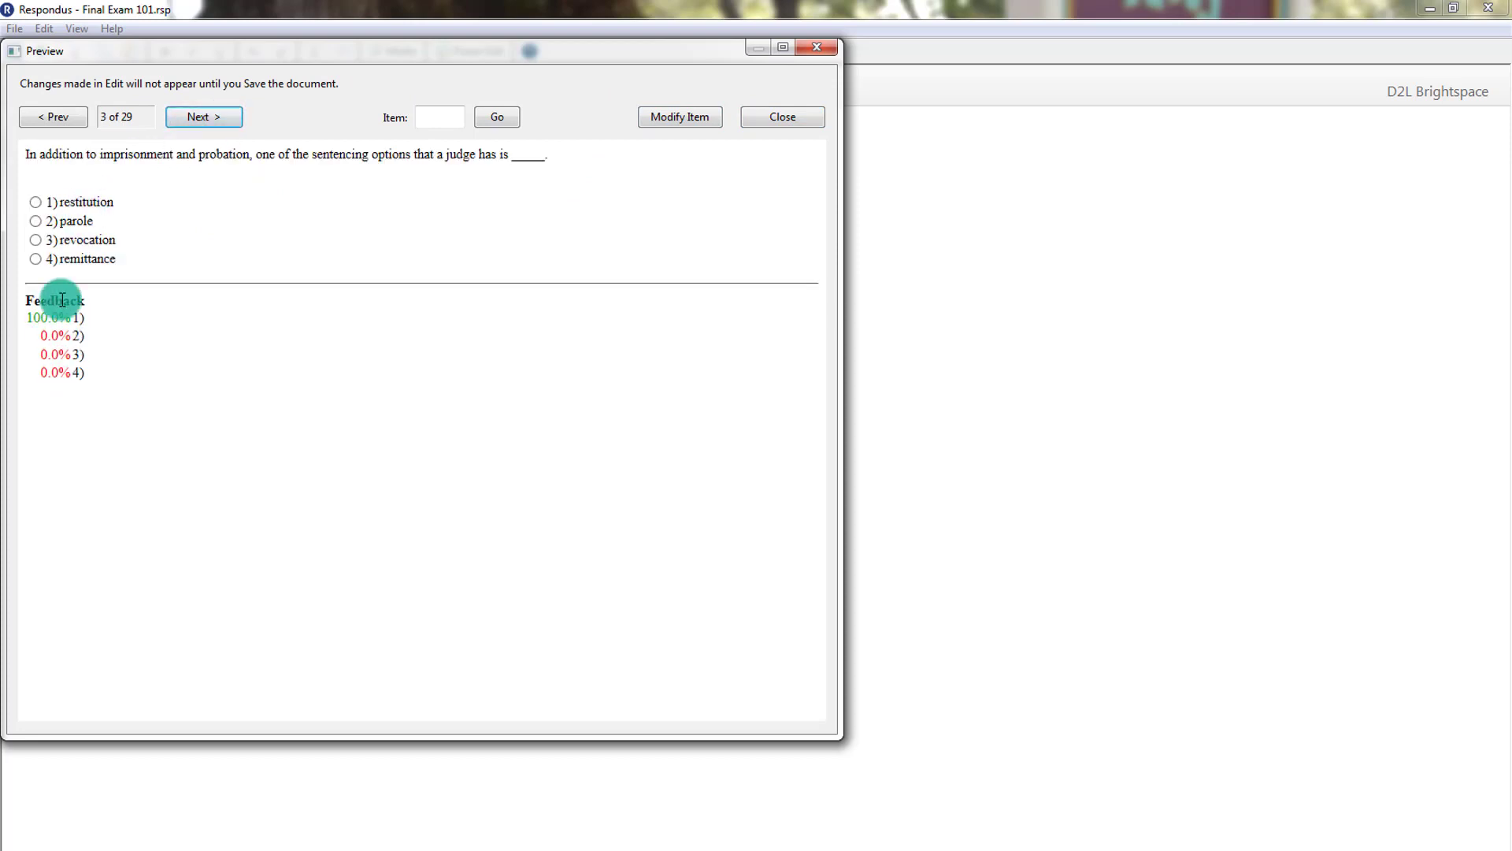
{"action": "left_click", "coordinate": [217, 118]}
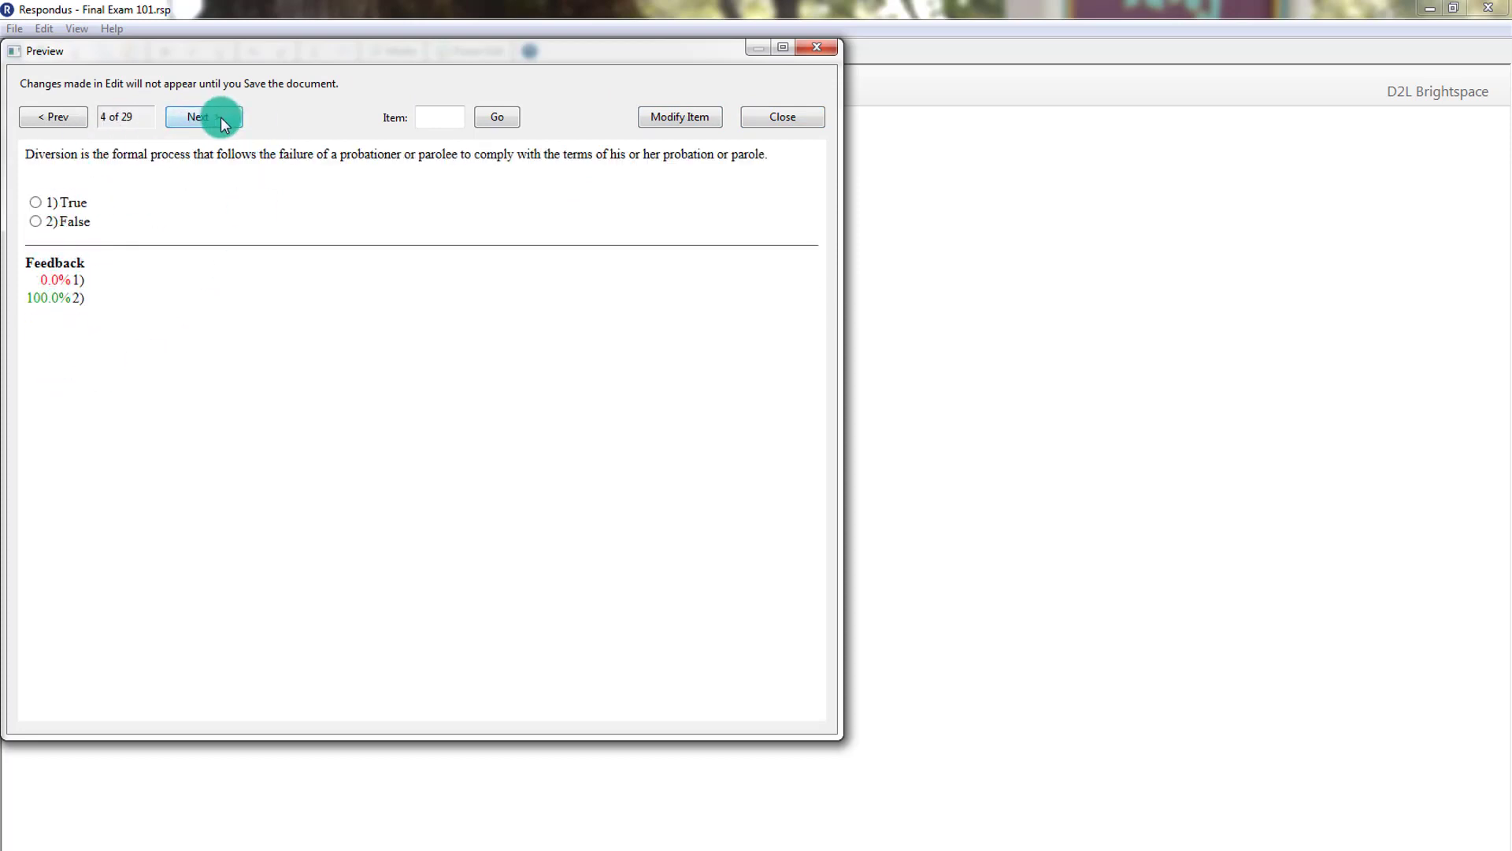
{"action": "left_click", "coordinate": [221, 116]}
{"action": "left_click", "coordinate": [206, 115]}
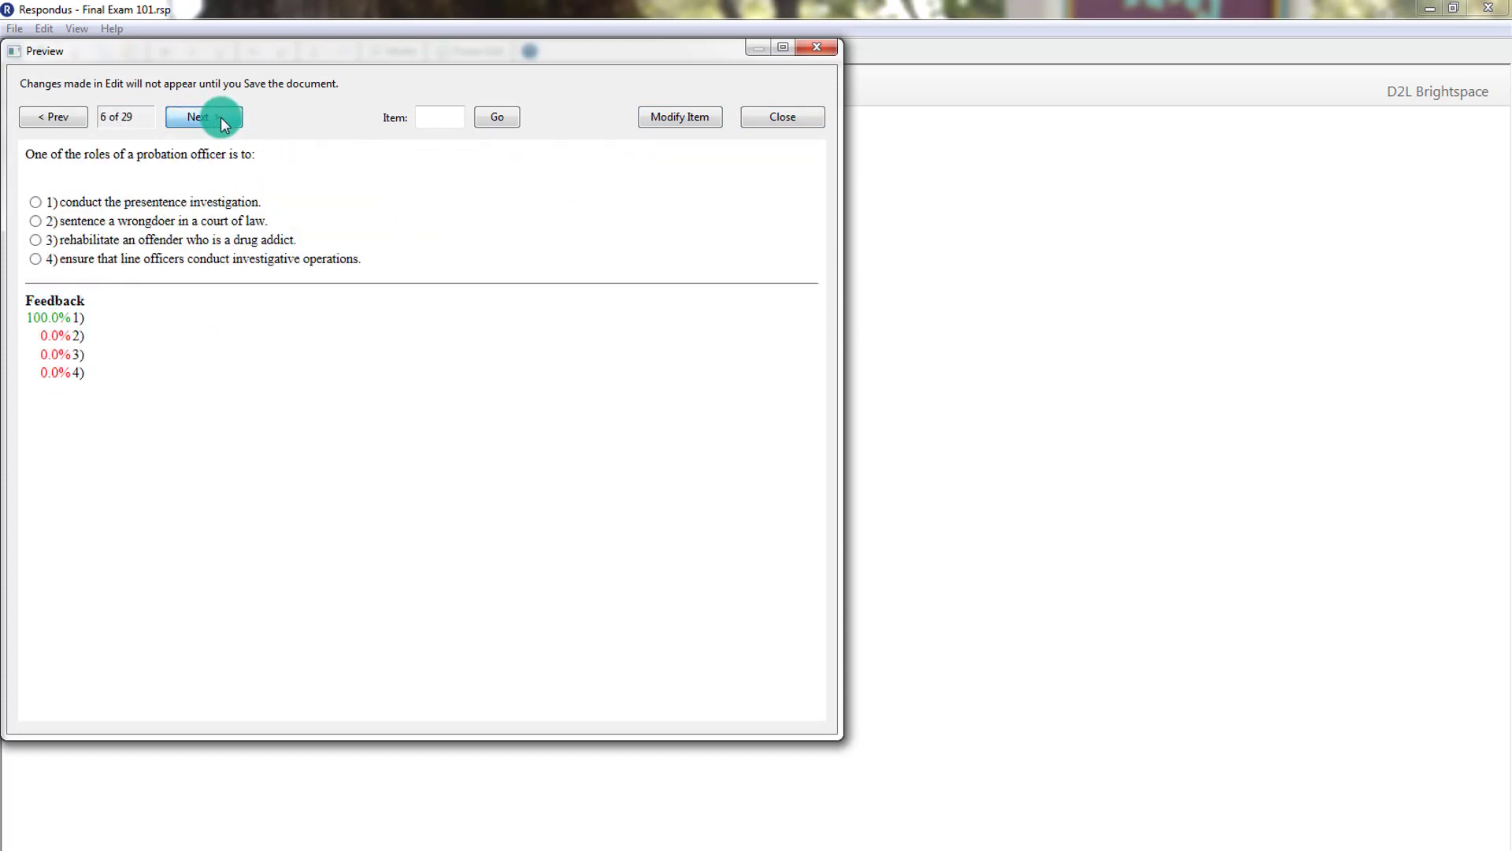
{"action": "left_click", "coordinate": [819, 49]}
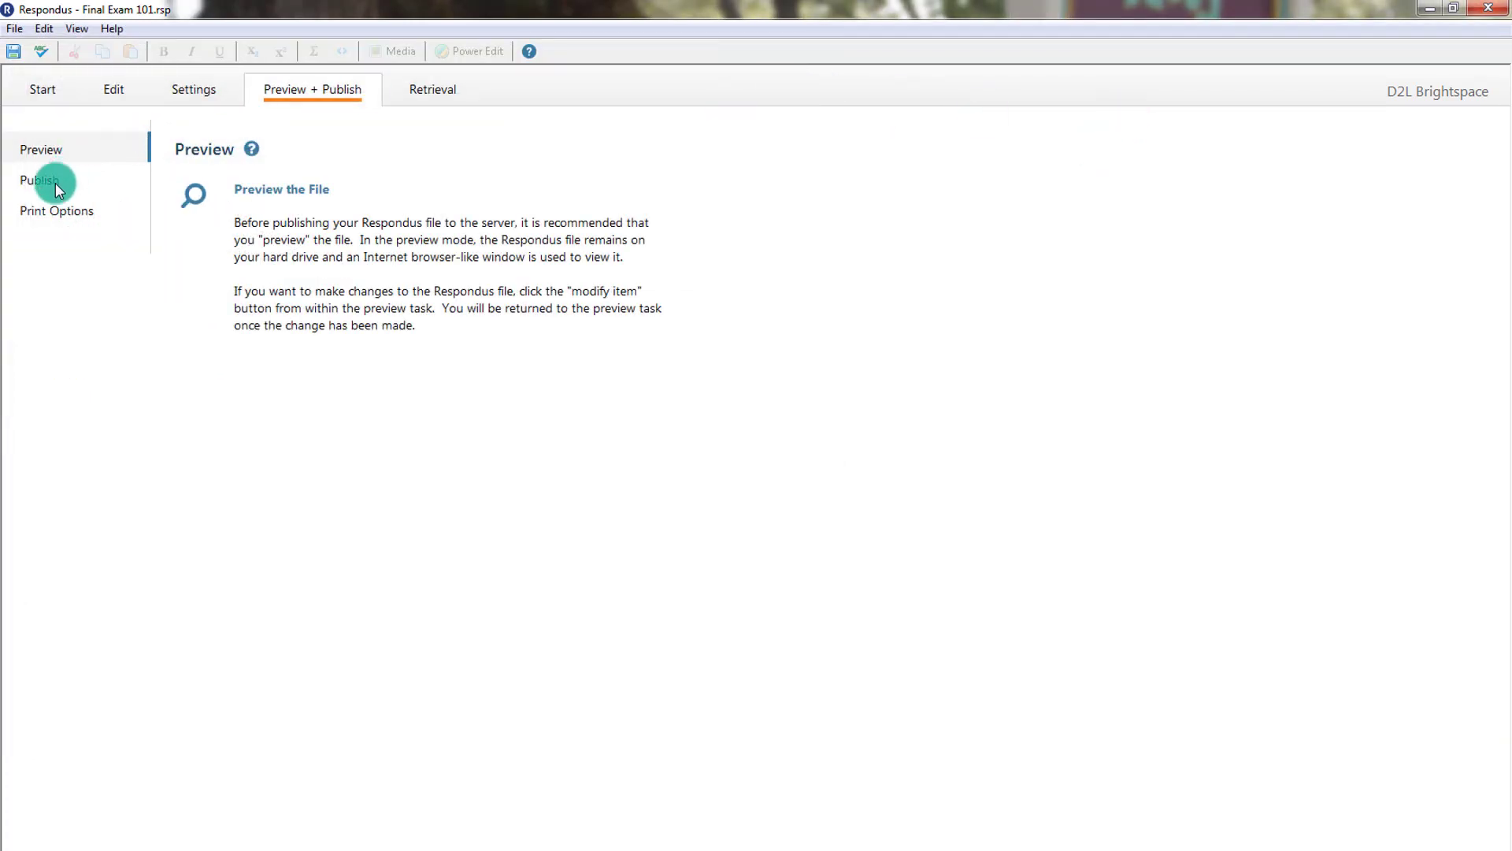
Step: Start publishing the exam to a single Brightspace course and connect through the existing D2L teacher server, the last in the list
{"action": "left_click", "coordinate": [57, 189]}
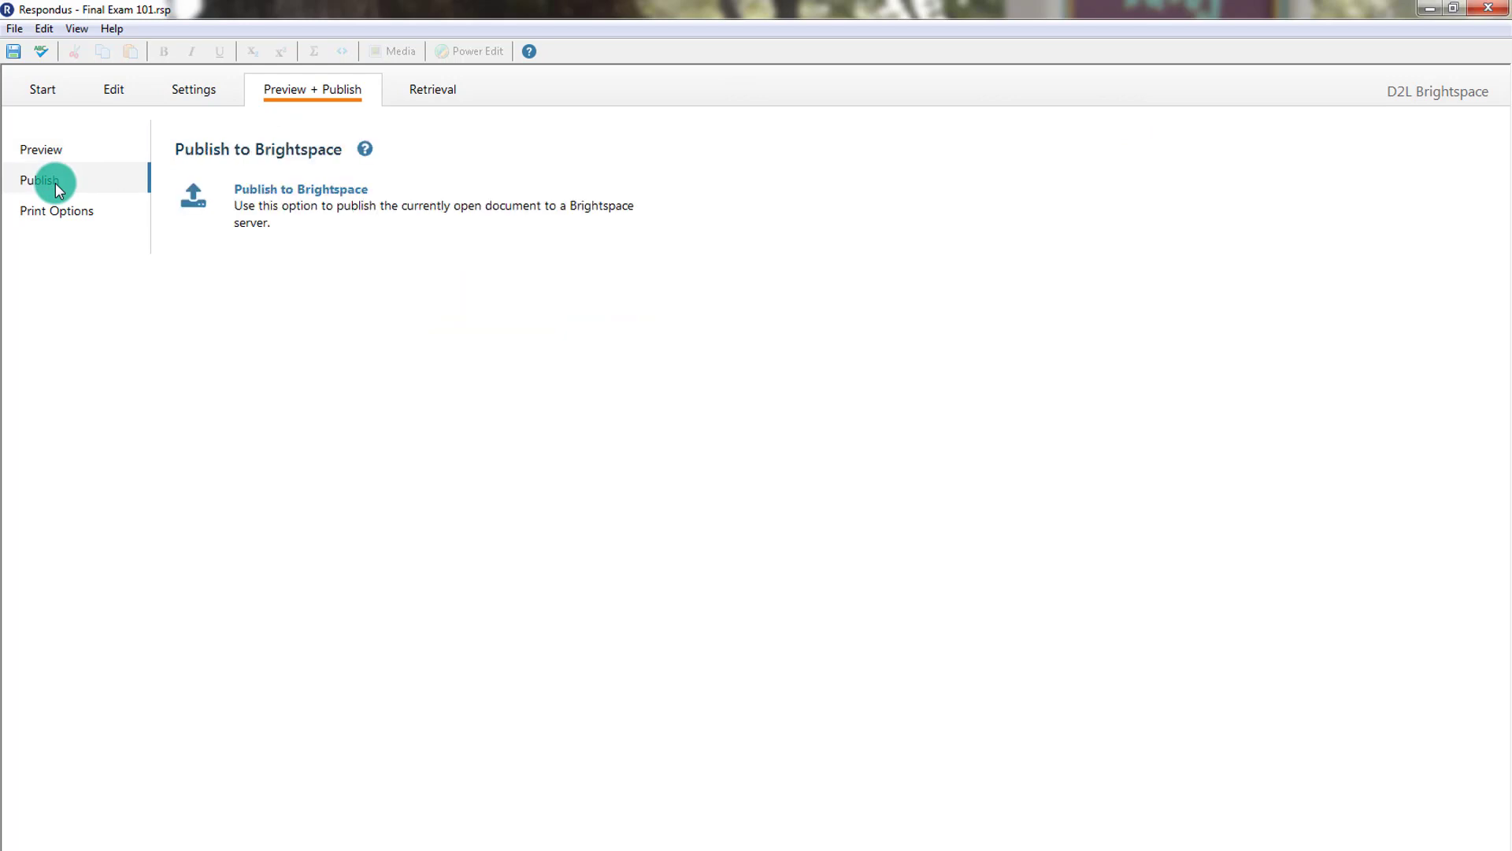
{"action": "left_click", "coordinate": [240, 192]}
{"action": "left_click", "coordinate": [743, 393]}
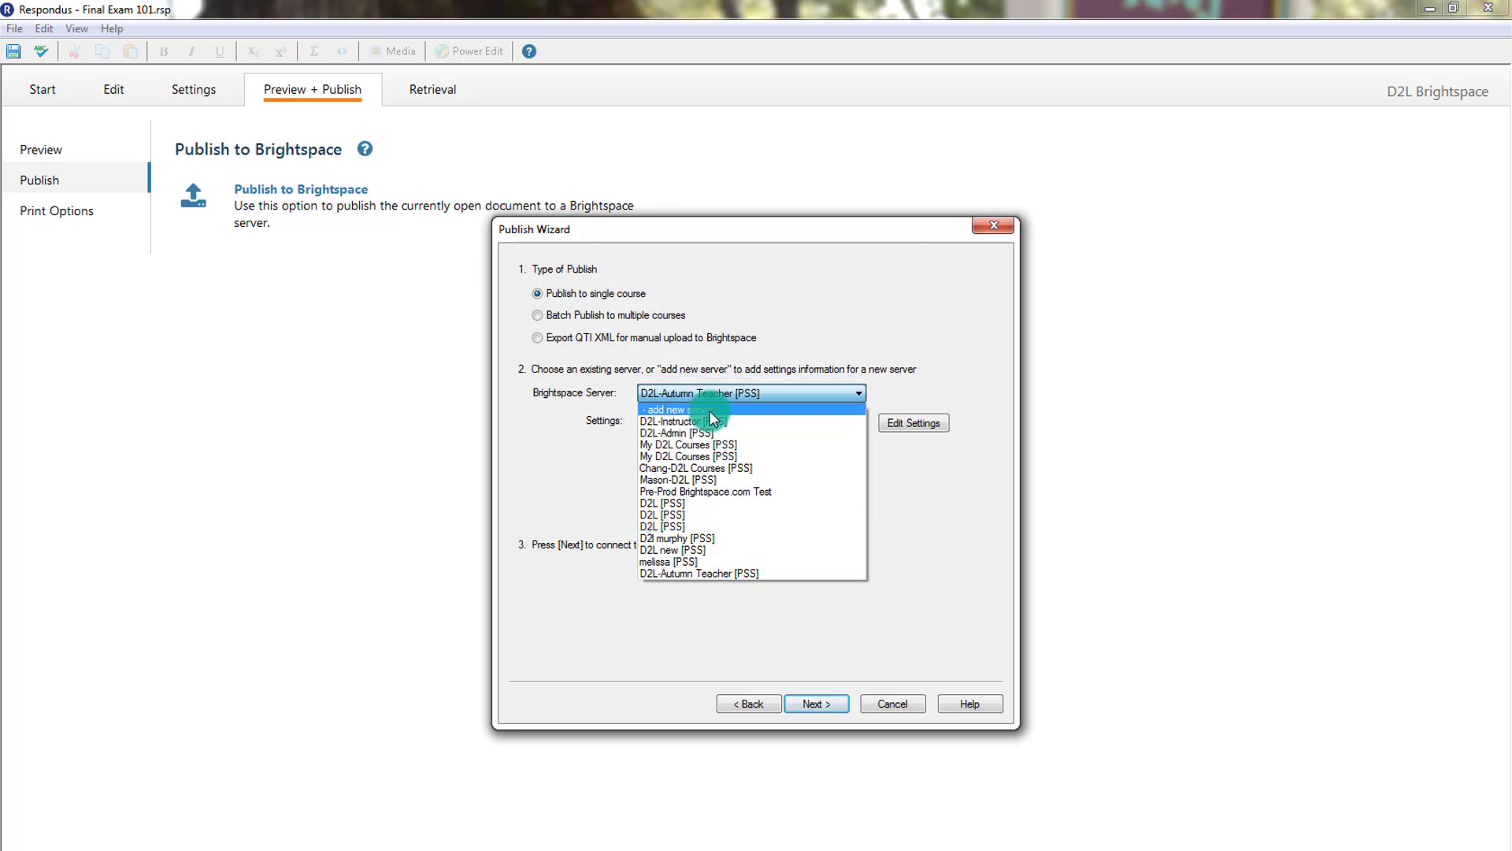
{"action": "left_click", "coordinate": [743, 572]}
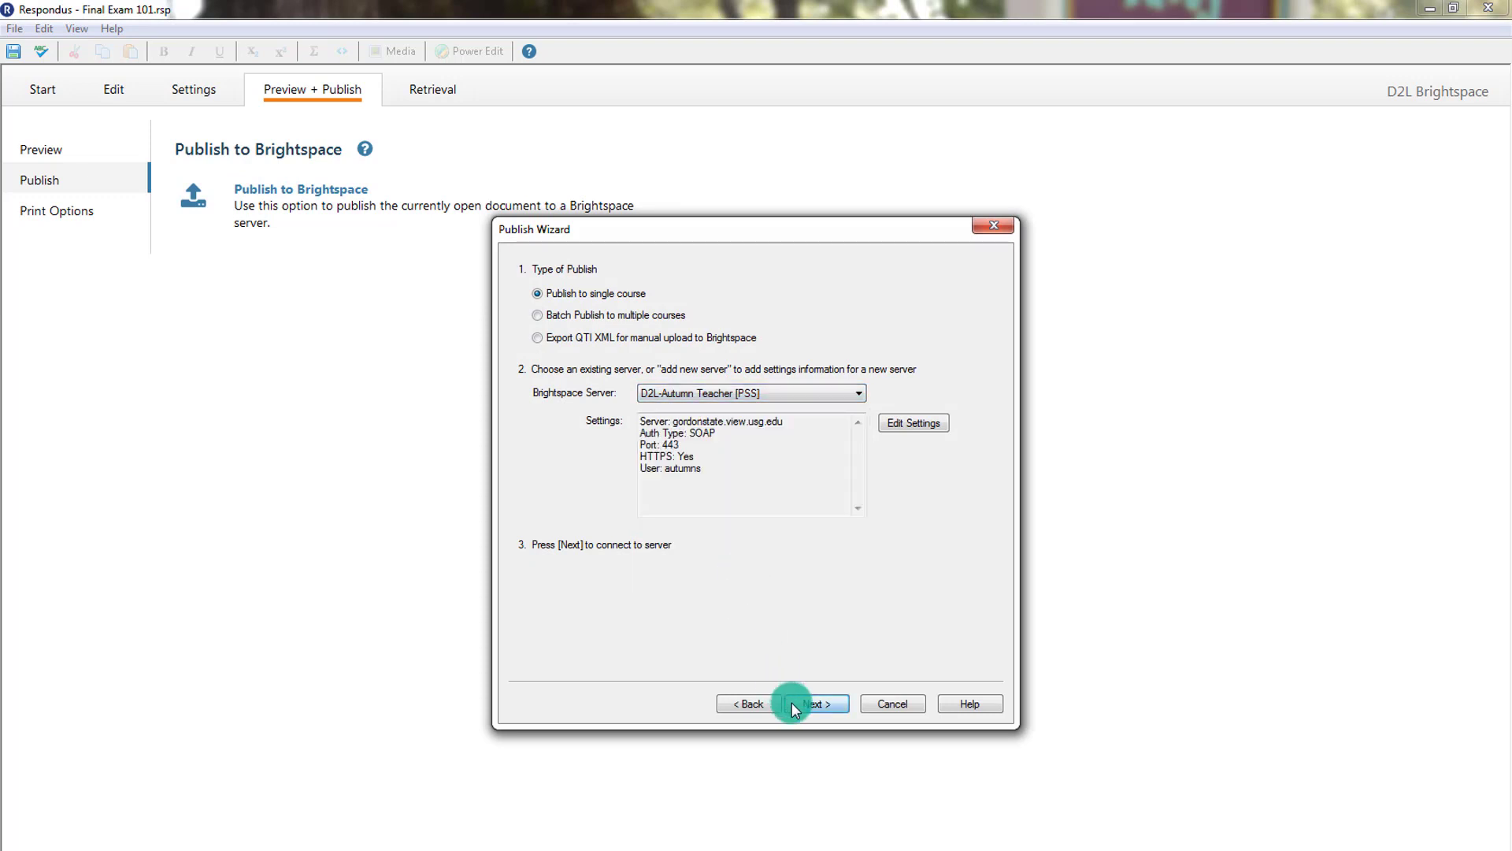
{"action": "left_click", "coordinate": [794, 703]}
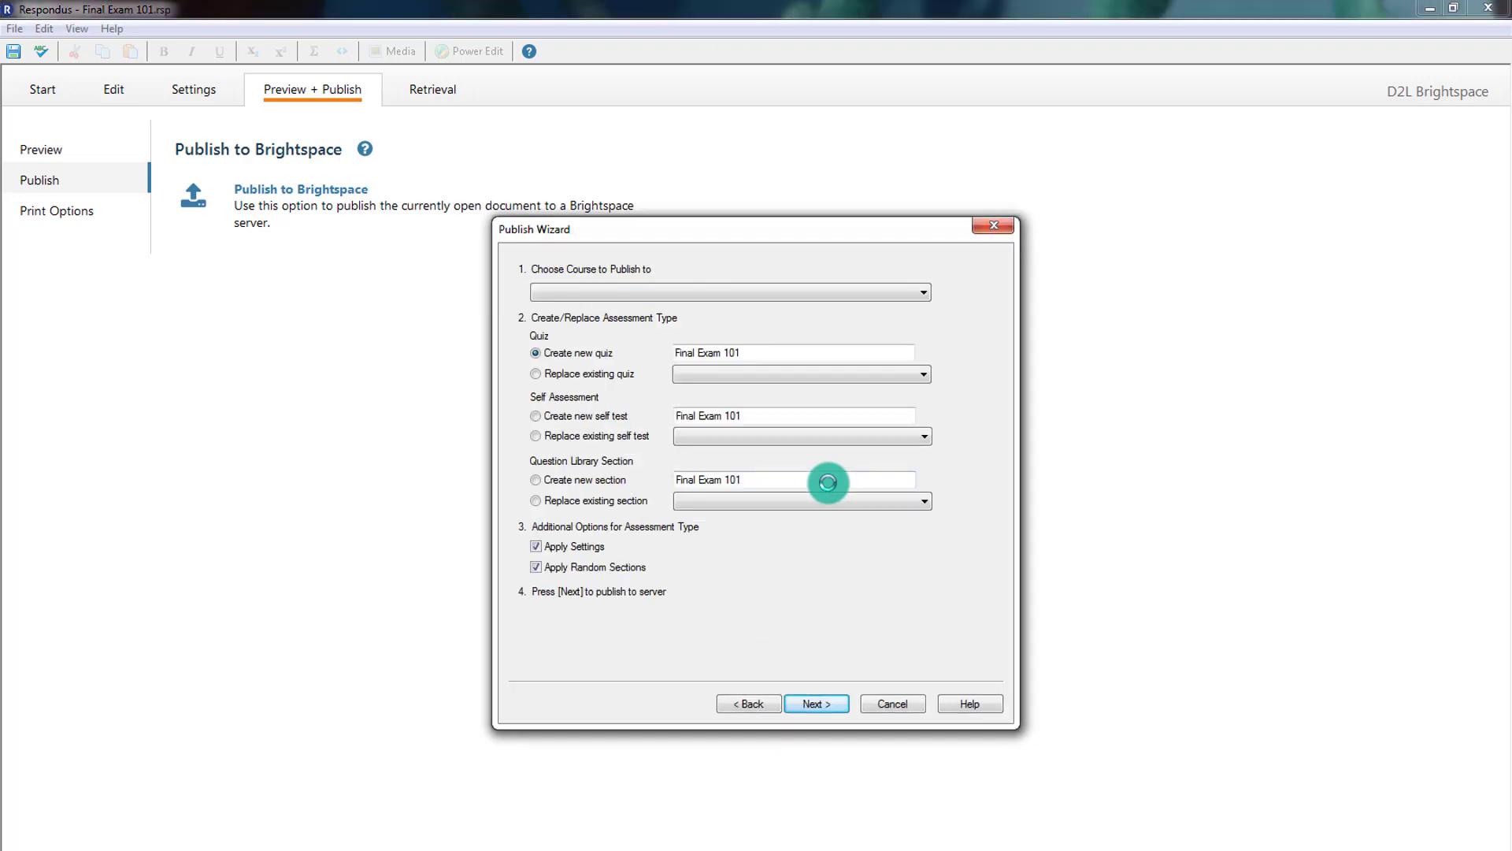
Step: Publish the exam to Blank Course as the new quiz Final Exam 101, applying settings and random sections, and check the publish status
{"action": "left_click", "coordinate": [746, 293]}
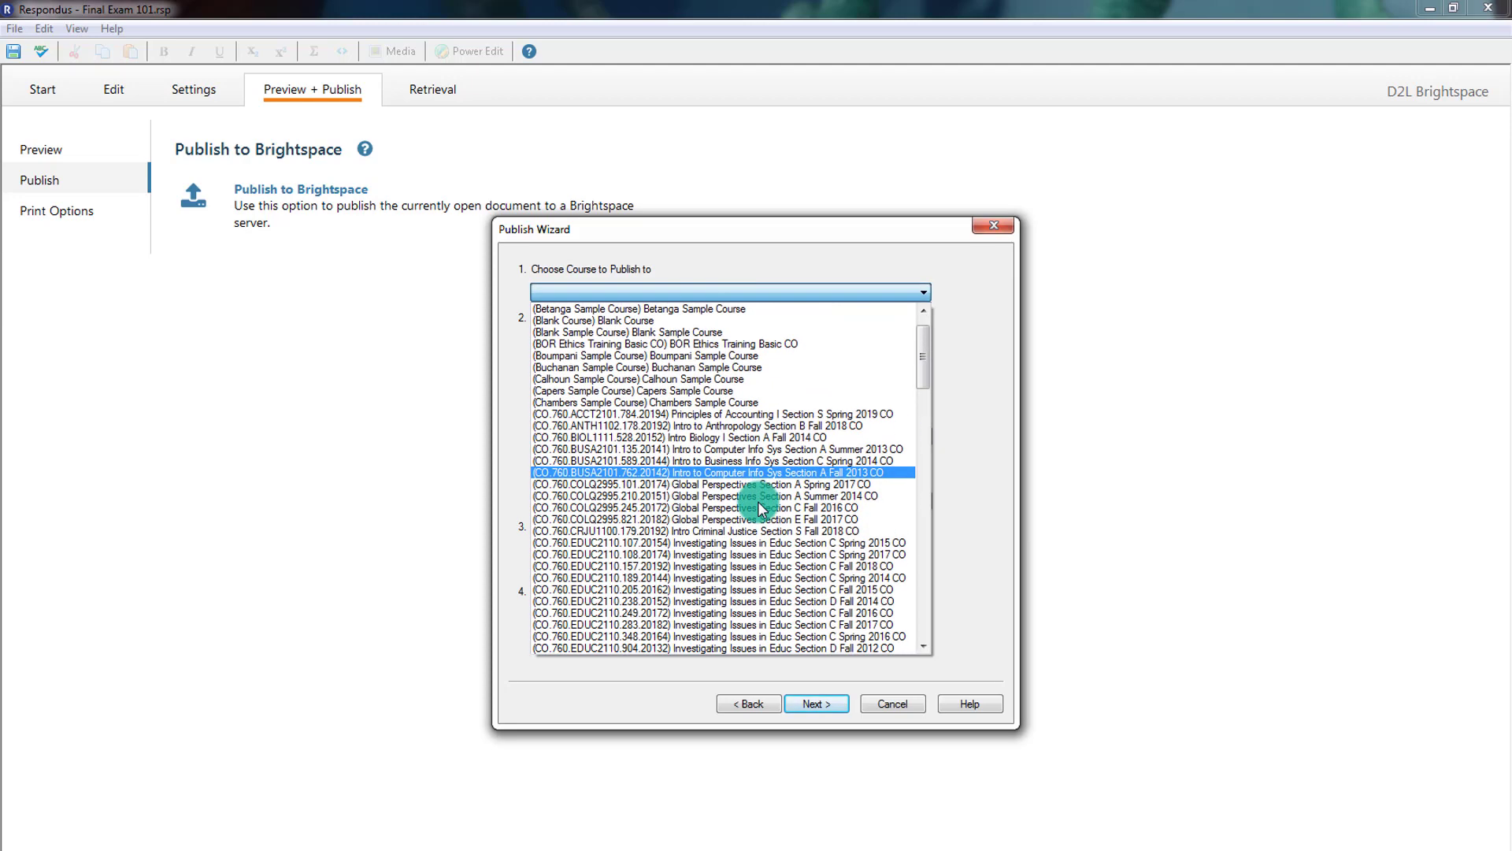
{"action": "left_click", "coordinate": [698, 356]}
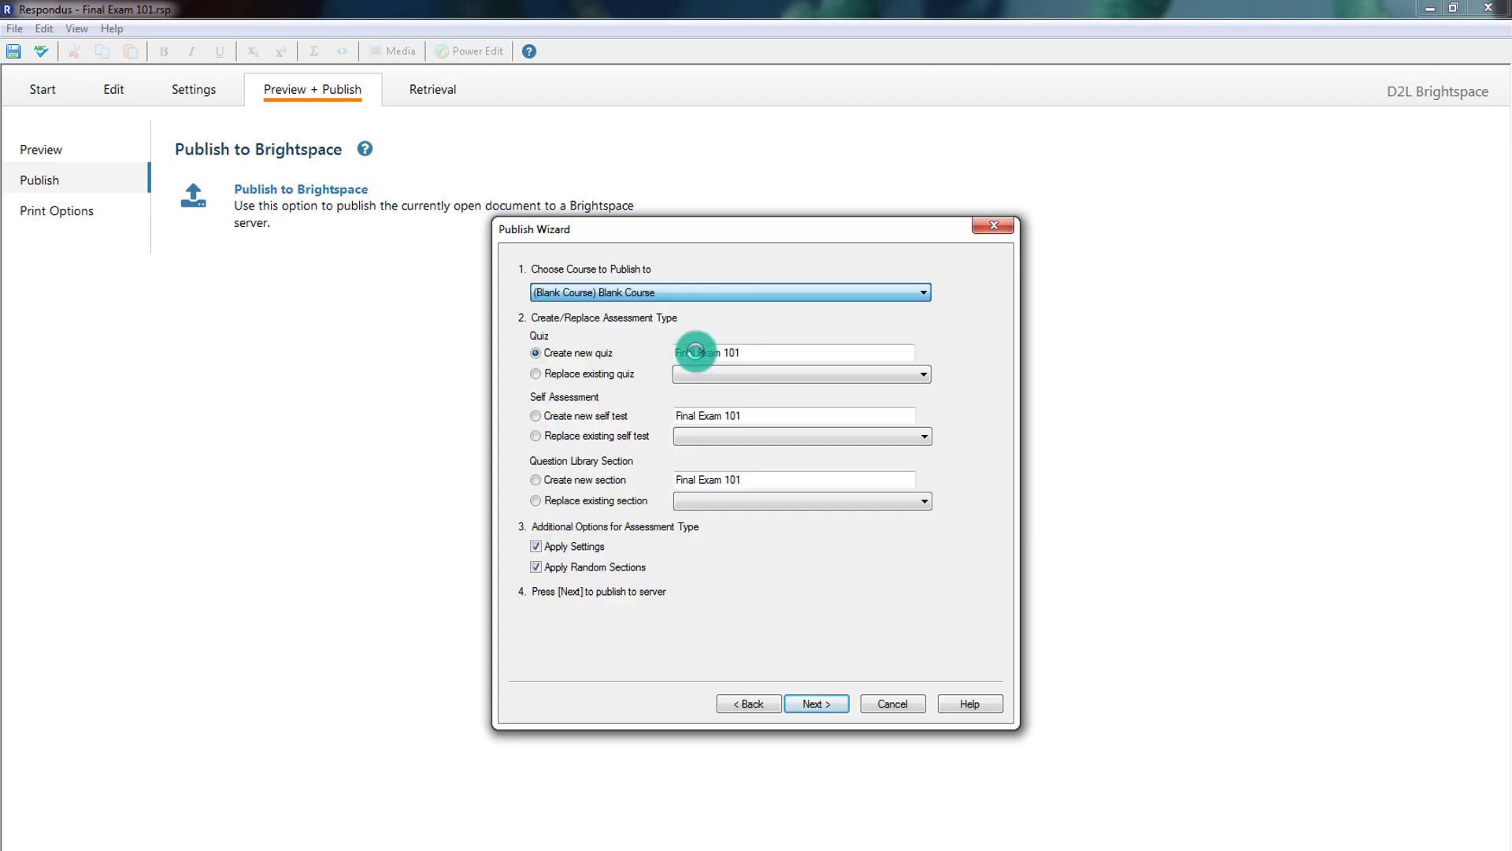
{"action": "left_click", "coordinate": [812, 702]}
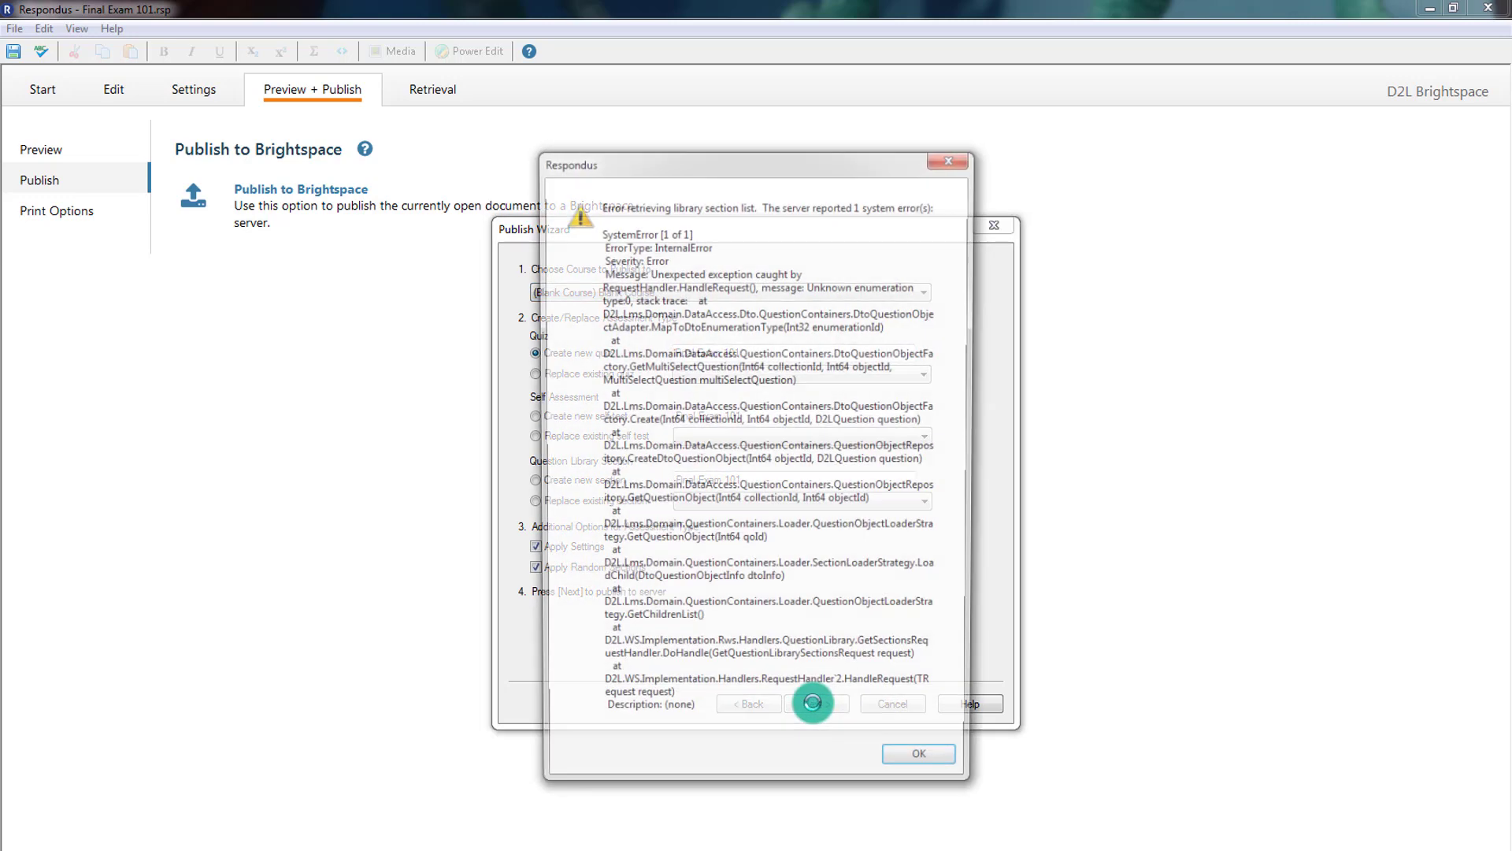
{"action": "left_click", "coordinate": [915, 760]}
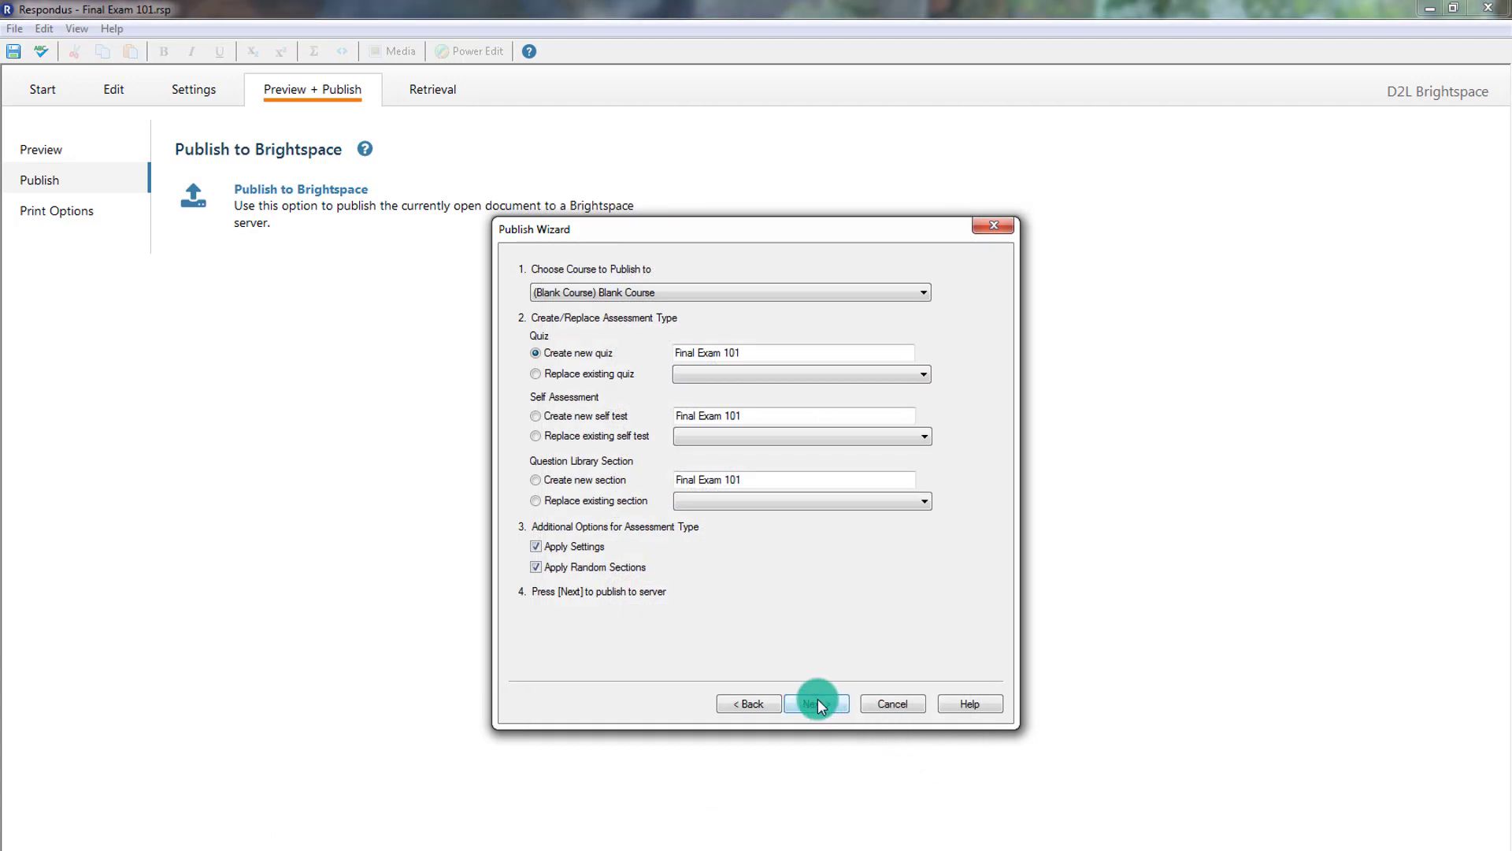
{"action": "left_click", "coordinate": [818, 702]}
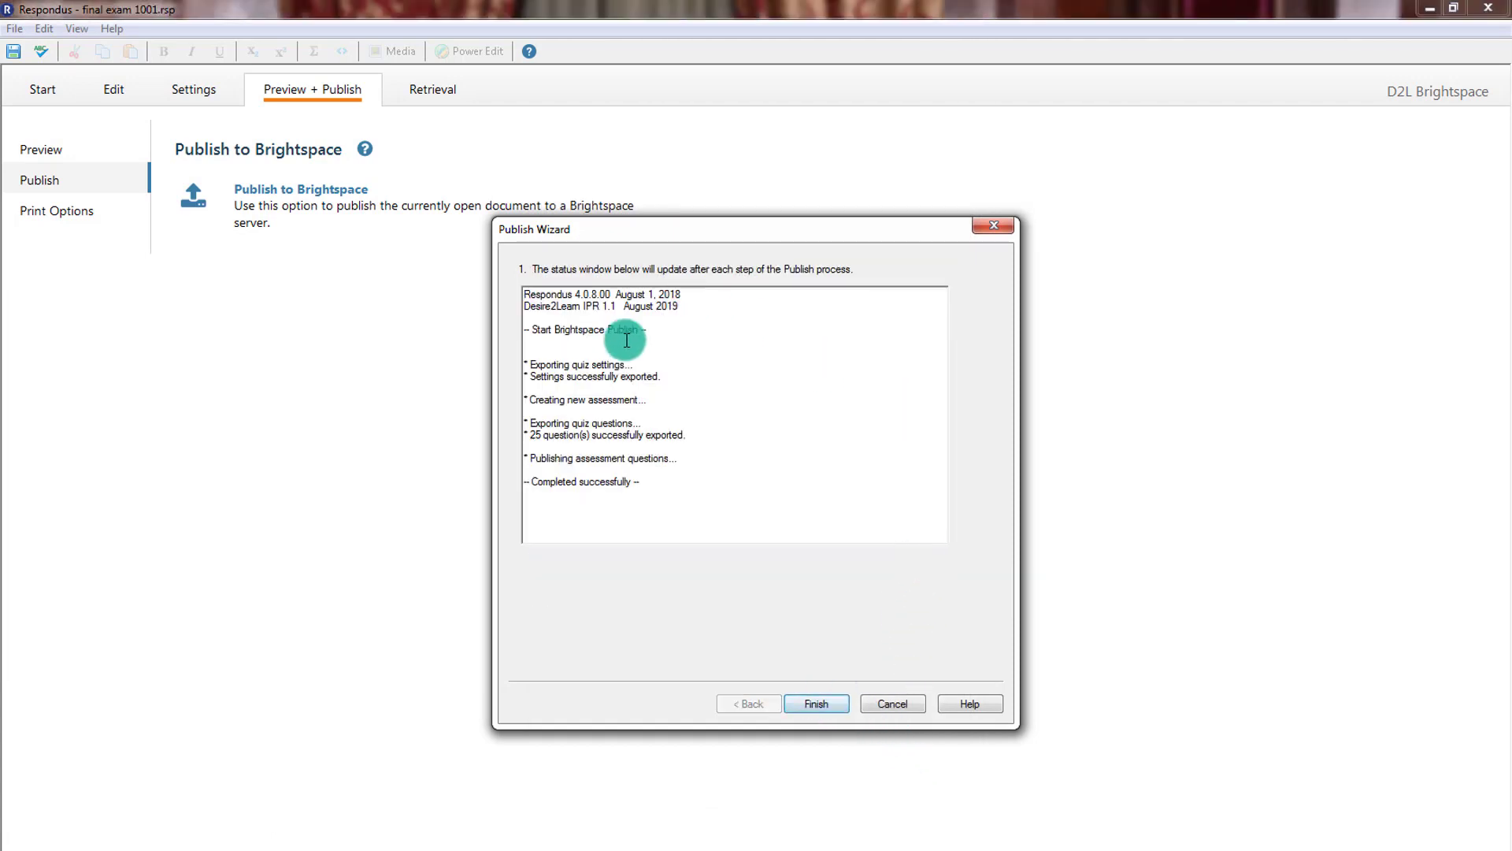
{"action": "left_click_drag", "start_coordinate": [534, 481], "coordinate": [633, 478]}
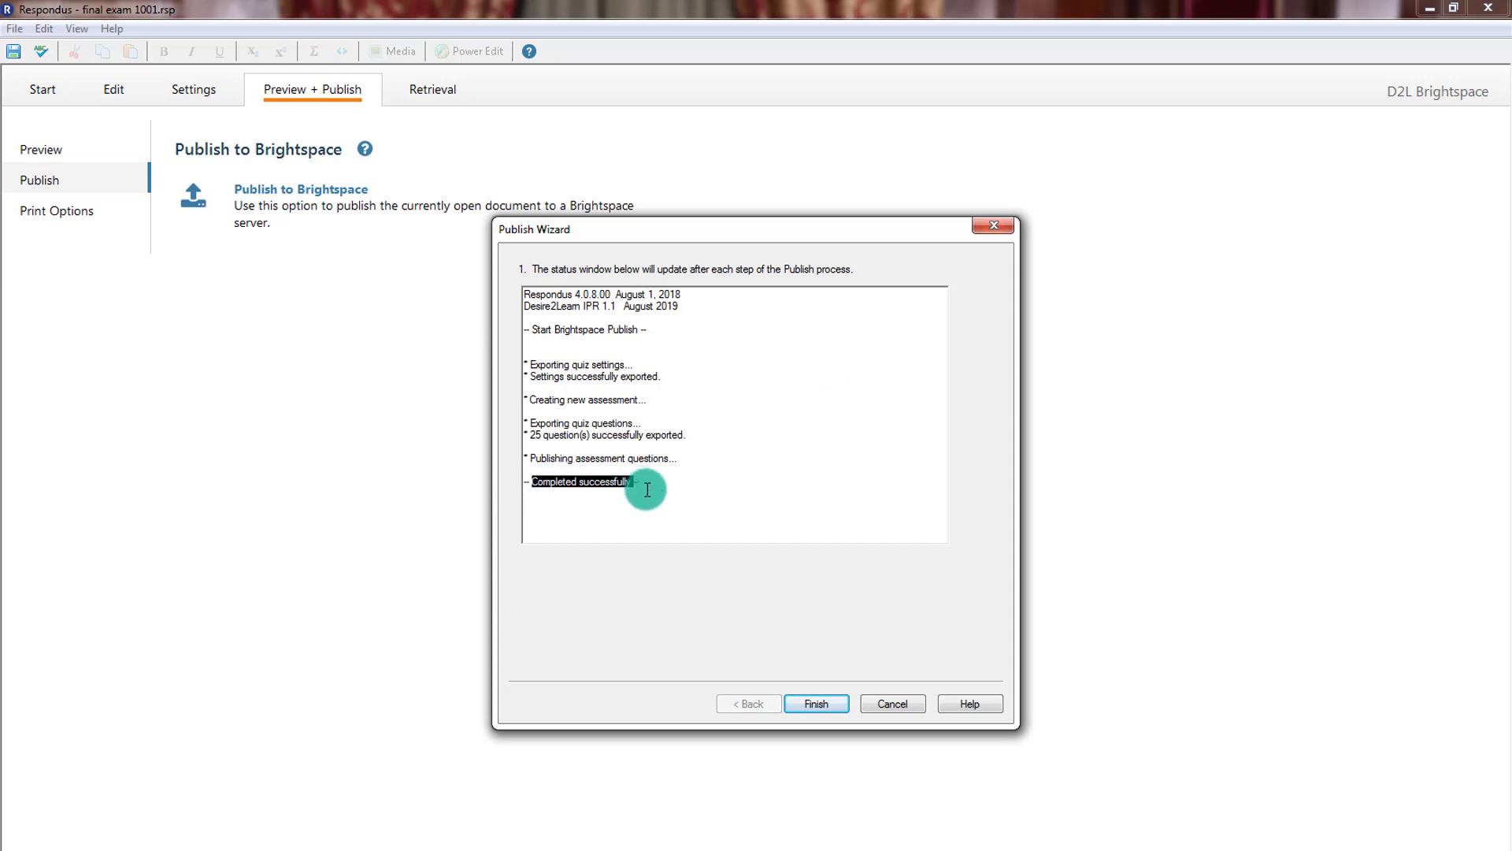